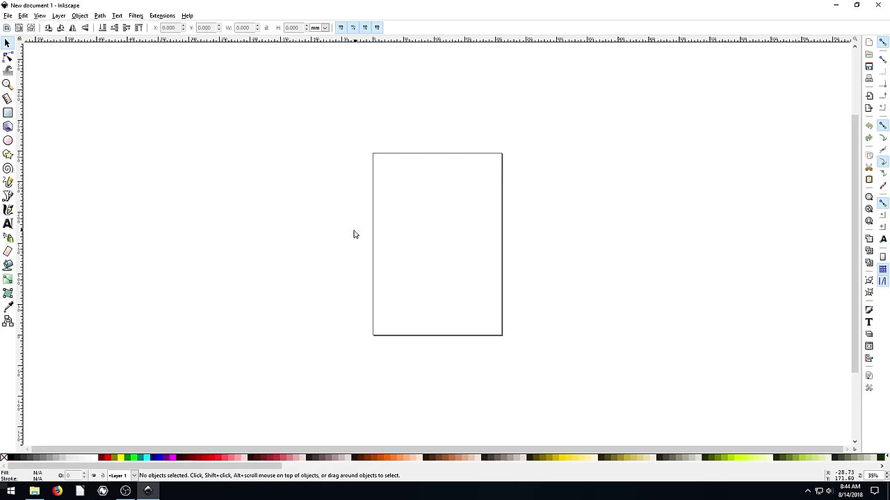
# Draw a large square near the page's top-left corner and fill it yellow.
pyautogui.press('+')
pyautogui.press('+')
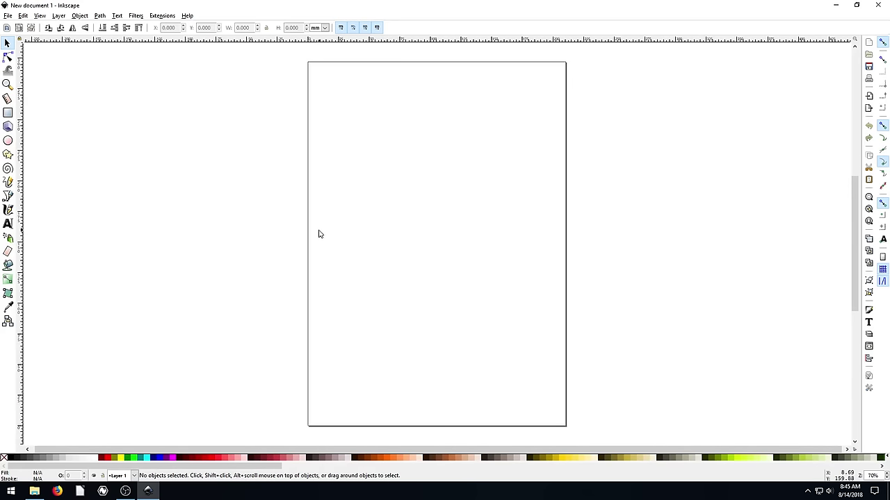
pyautogui.click(8, 113)
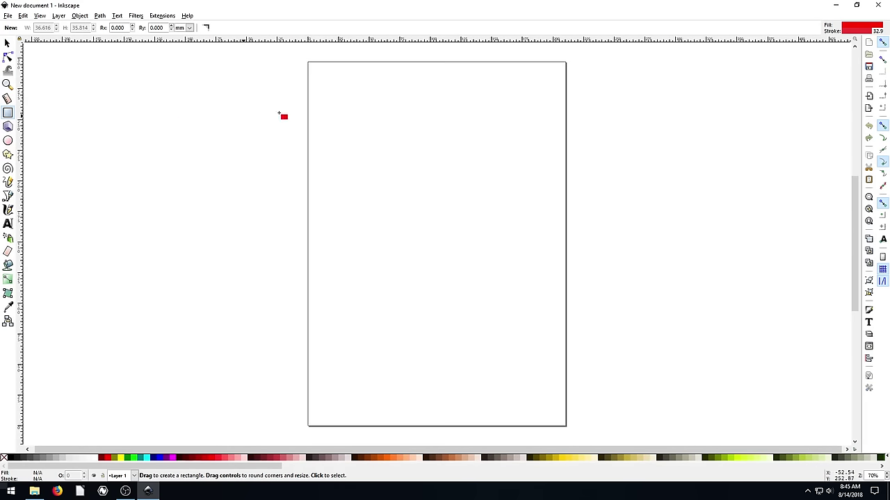
pyautogui.moveTo(323, 81); pyautogui.dragTo(448, 194)
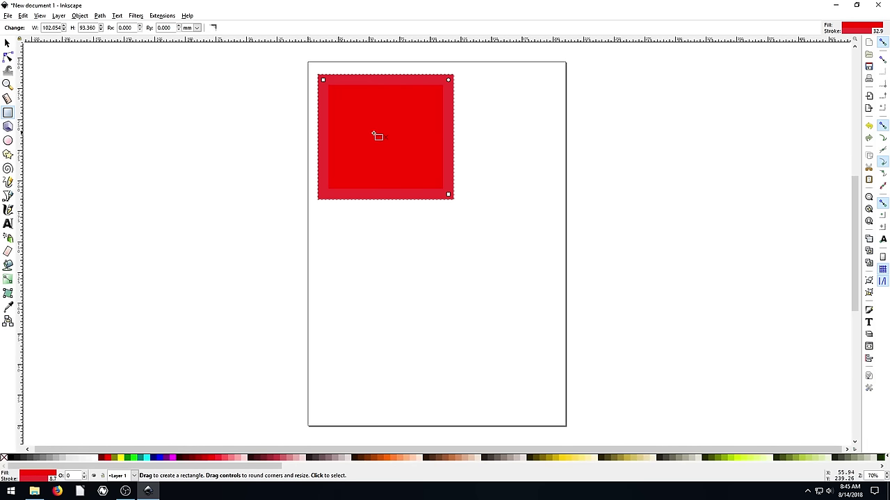
pyautogui.click(121, 458)
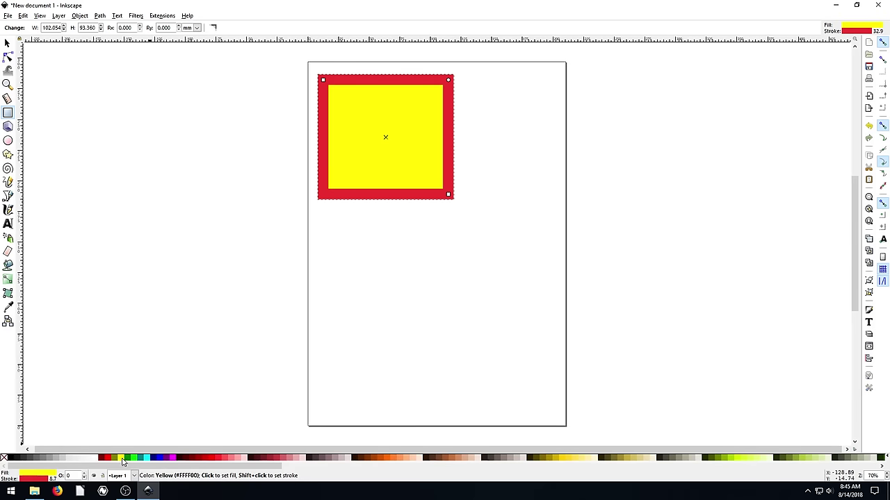
# In Fill and Stroke, give the square a black stroke of width 1 and fill alpha 255.
pyautogui.rightClick(369, 82)
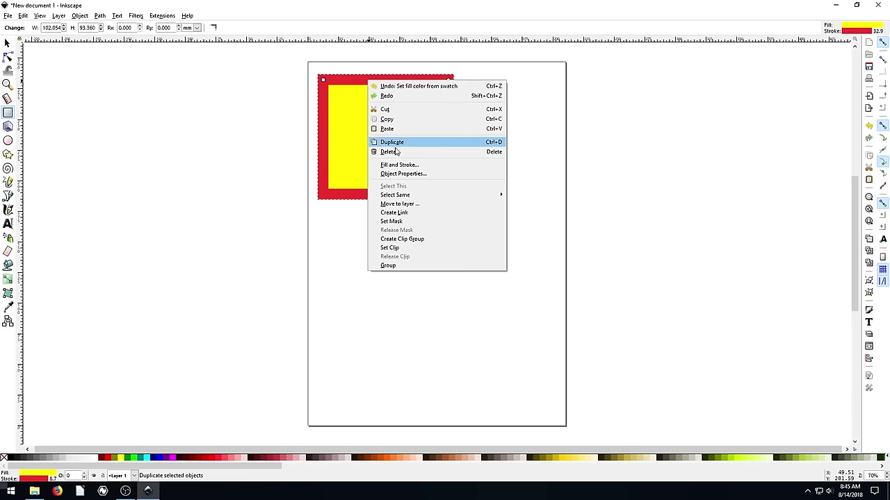
pyautogui.click(411, 164)
pyautogui.click(796, 55)
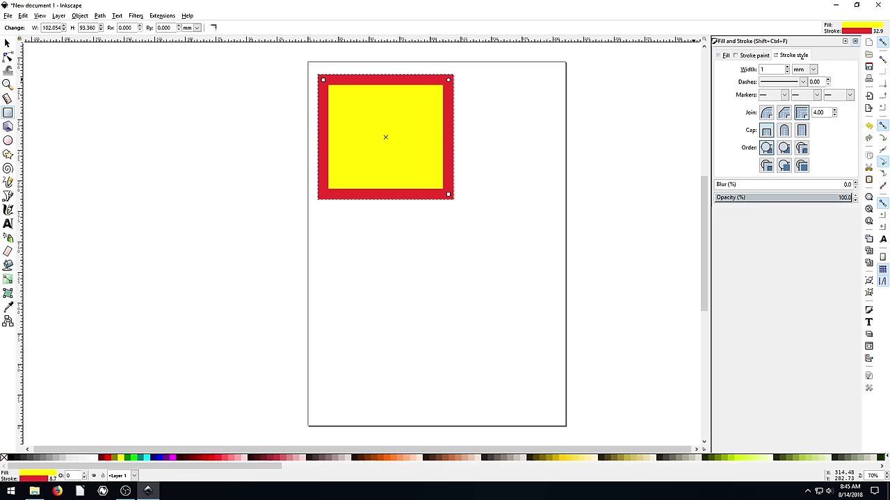
pyautogui.press('Return')
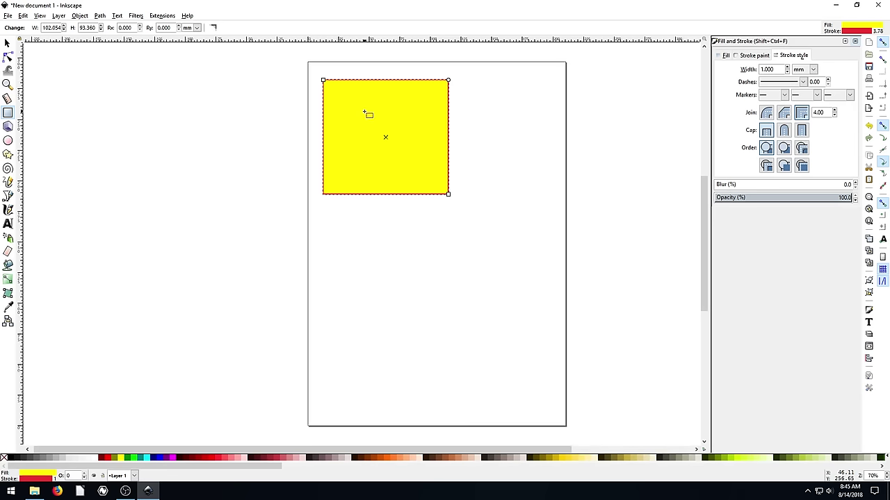
pyautogui.click(761, 56)
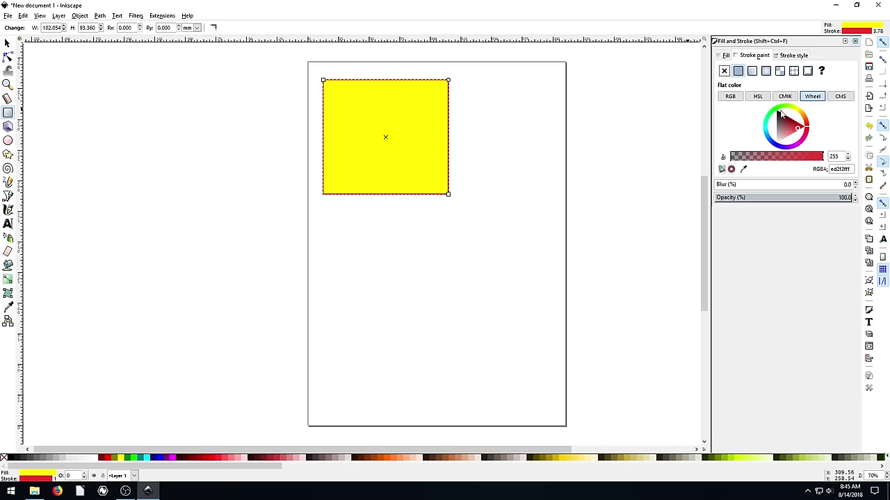
pyautogui.click(777, 111)
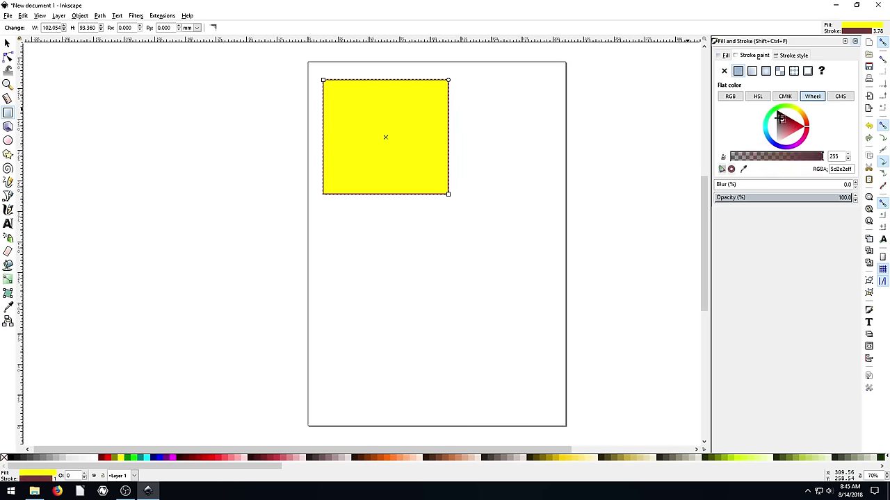
pyautogui.click(725, 57)
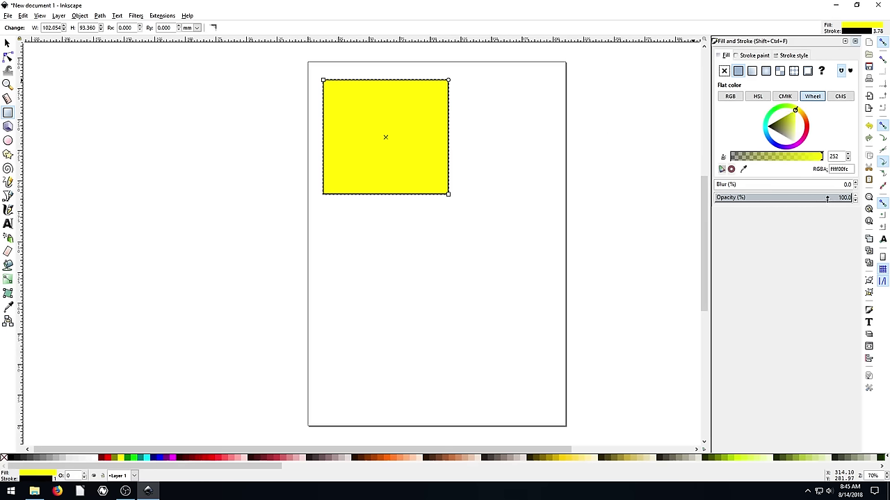
pyautogui.click(841, 157)
pyautogui.press('BackSpace')
pyautogui.write('5')
# Move the yellow rectangle slightly and narrow it to about 84 × 94 mm.
pyautogui.click(7, 43)
pyautogui.moveTo(366, 144); pyautogui.dragTo(348, 129)
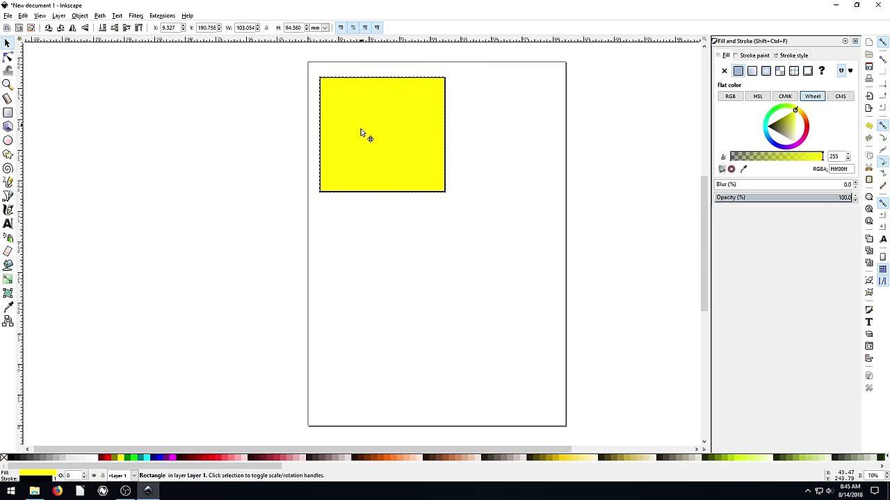
pyautogui.moveTo(449, 138); pyautogui.dragTo(424, 138)
pyautogui.click(459, 121)
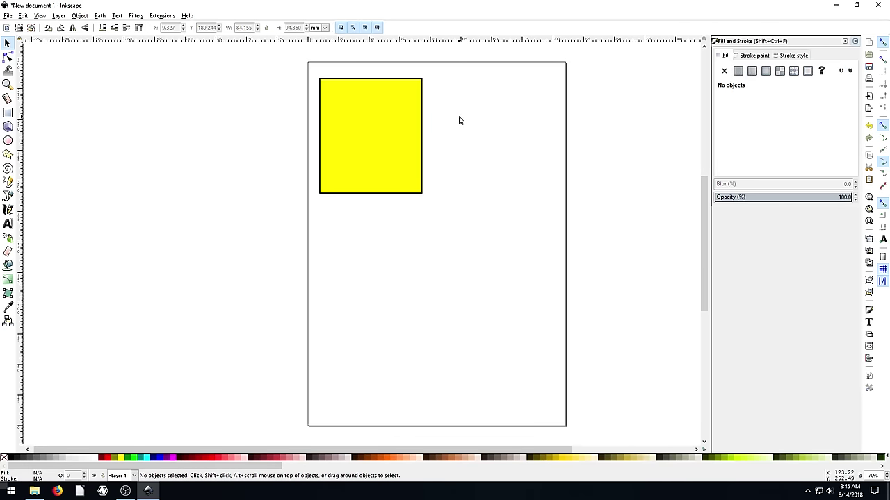
# Draw a circle, a five-pointed star and an ellipse with a wedge cut into a Pac-Man.
pyautogui.click(7, 141)
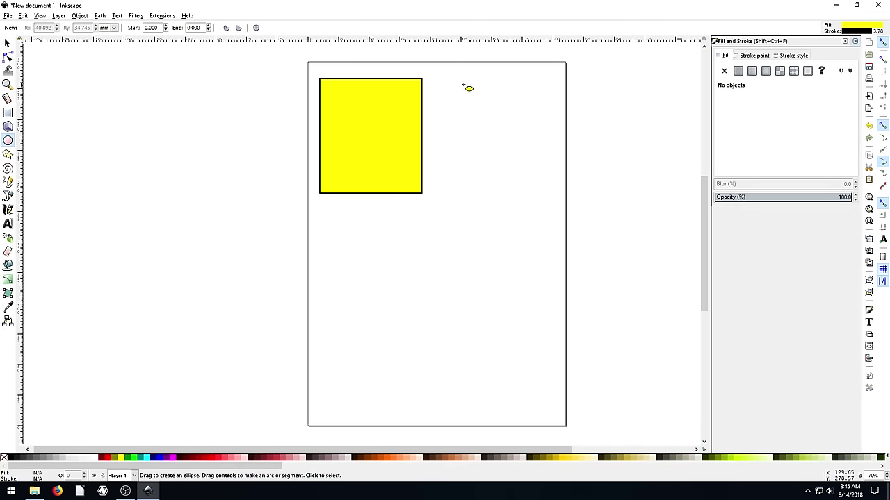
pyautogui.moveTo(464, 84); pyautogui.dragTo(518, 163)
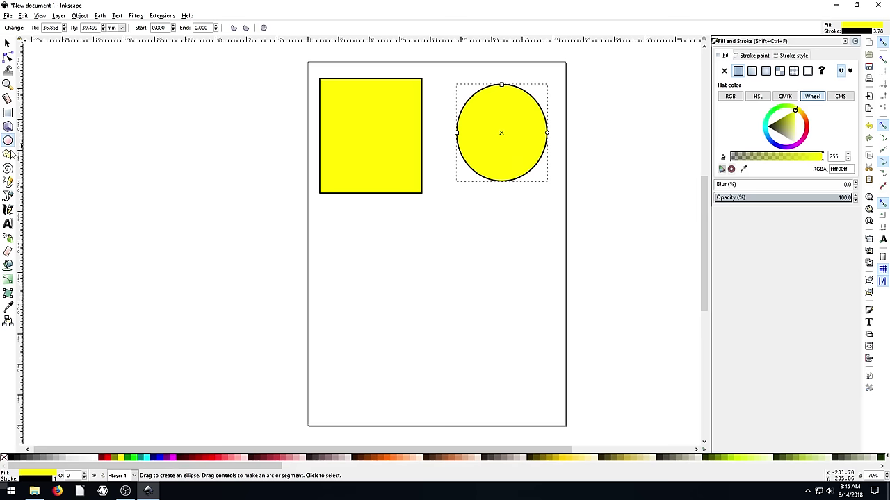
pyautogui.click(8, 155)
pyautogui.moveTo(360, 240); pyautogui.dragTo(415, 299)
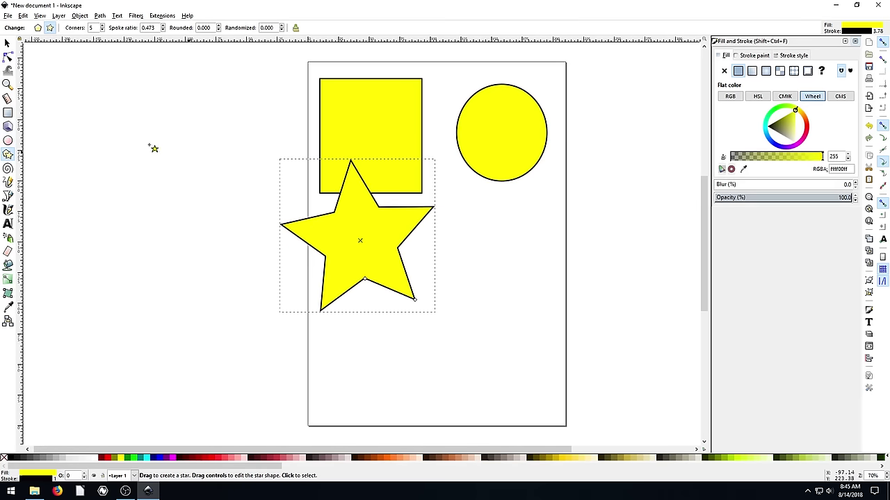
pyautogui.click(8, 43)
pyautogui.moveTo(359, 241); pyautogui.dragTo(377, 302)
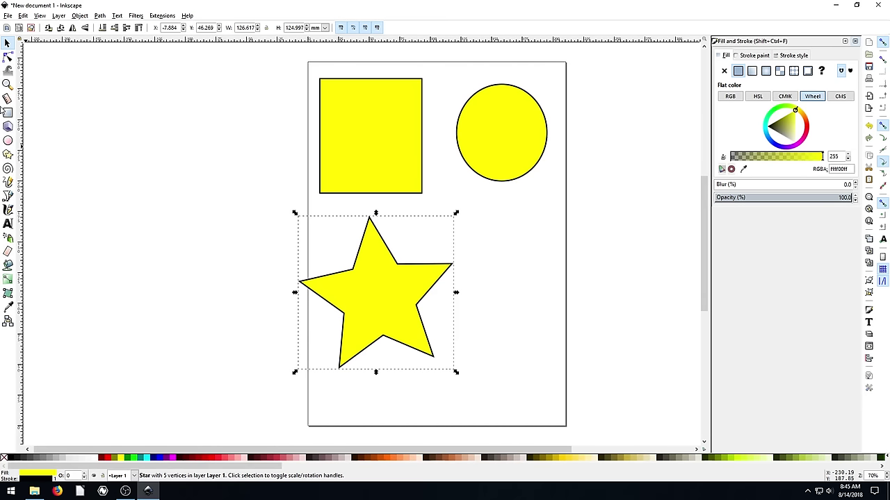
pyautogui.click(8, 141)
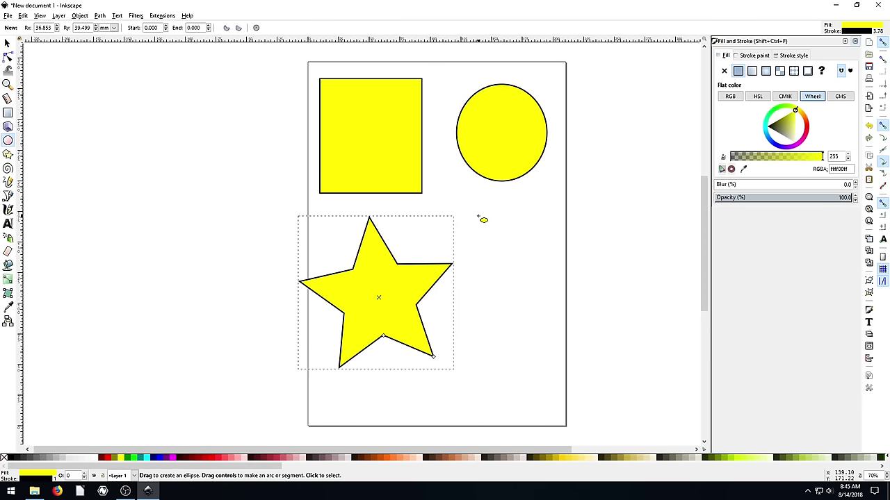
pyautogui.moveTo(479, 216); pyautogui.dragTo(562, 273)
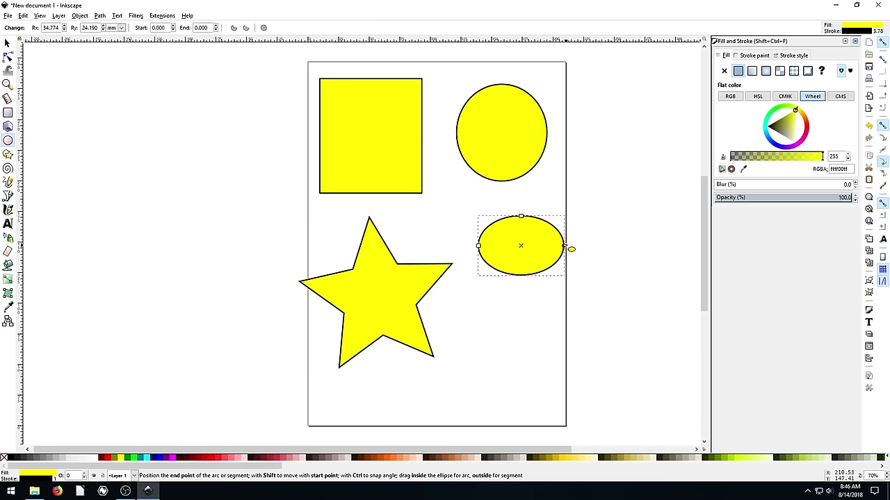
pyautogui.moveTo(561, 242); pyautogui.dragTo(569, 209)
# Recolour the rectangle red, the star aqua and the circle magenta.
pyautogui.click(7, 43)
pyautogui.click(369, 151)
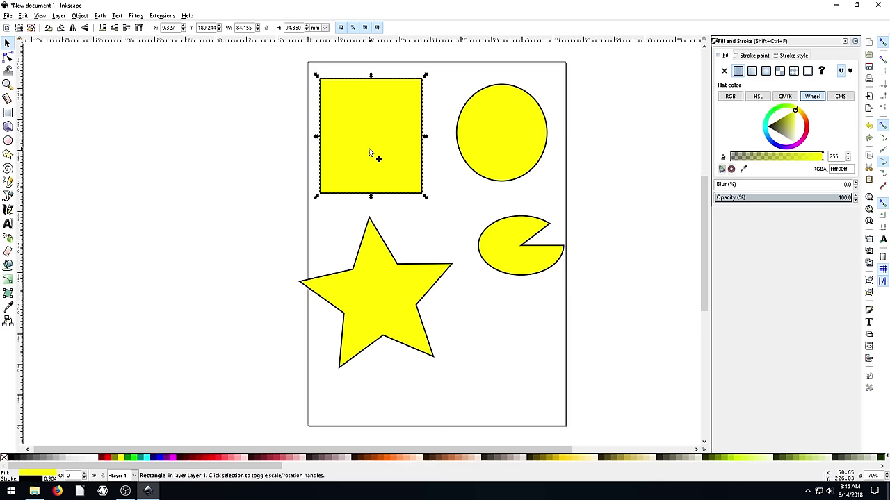
pyautogui.click(106, 457)
pyautogui.click(361, 267)
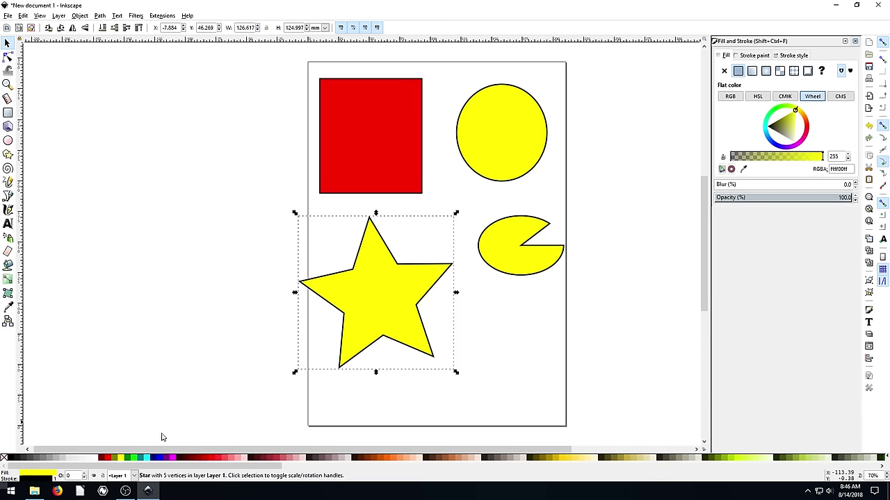
pyautogui.click(148, 461)
pyautogui.click(499, 125)
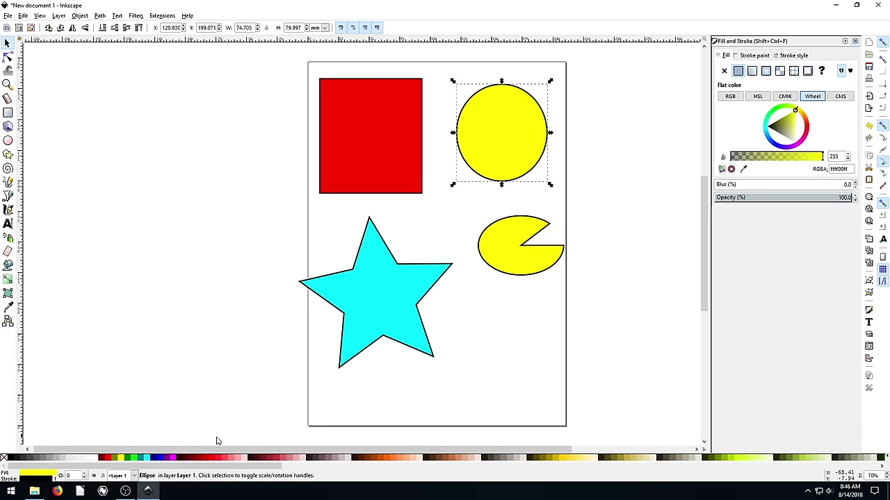
pyautogui.click(176, 459)
pyautogui.click(174, 370)
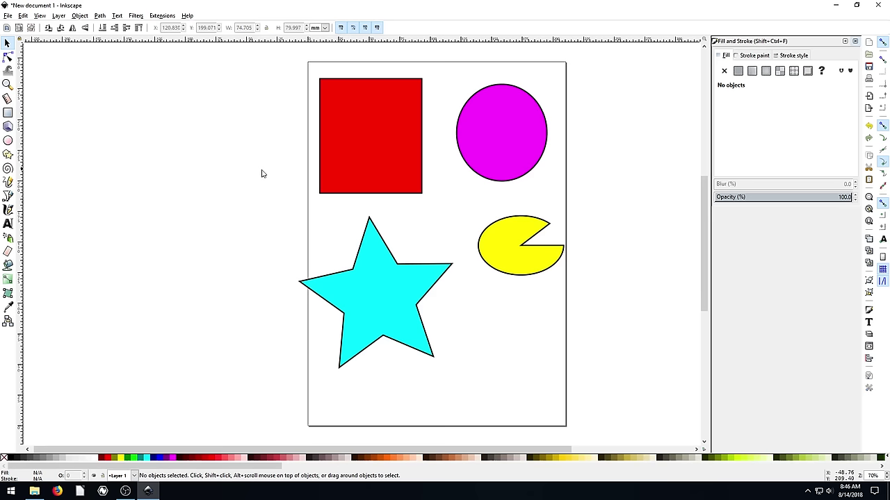
# Roughly gather the red rectangle, magenta circle, star and Pac-Man near each other.
pyautogui.click(362, 115)
pyautogui.moveTo(376, 128)
pyautogui.mouseDown()
pyautogui.moveTo(381, 139)
pyautogui.moveTo(373, 130)
pyautogui.moveTo(369, 139)
pyautogui.moveTo(406, 129)
pyautogui.moveTo(377, 222)
pyautogui.moveTo(405, 173)
pyautogui.moveTo(467, 122)
pyautogui.moveTo(510, 211)
pyautogui.moveTo(385, 320)
pyautogui.moveTo(480, 313)
pyautogui.moveTo(456, 115)
pyautogui.moveTo(393, 322)
pyautogui.moveTo(399, 155)
pyautogui.moveTo(427, 145)
pyautogui.moveTo(389, 118)
pyautogui.mouseUp()
pyautogui.moveTo(502, 127)
pyautogui.mouseDown()
pyautogui.moveTo(492, 246)
pyautogui.moveTo(417, 292)
pyautogui.moveTo(491, 247)
pyautogui.moveTo(452, 280)
pyautogui.moveTo(376, 120)
pyautogui.moveTo(495, 113)
pyautogui.mouseUp()
pyautogui.moveTo(382, 270); pyautogui.dragTo(417, 249)
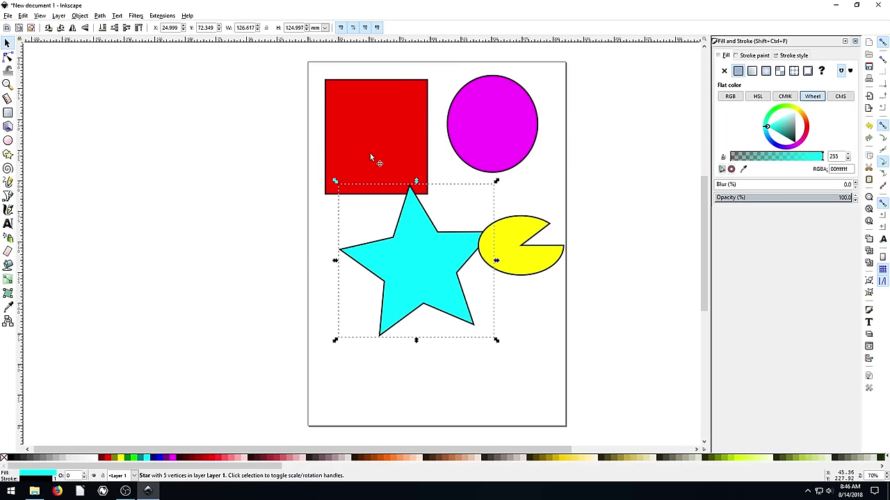
pyautogui.moveTo(515, 255); pyautogui.dragTo(469, 273)
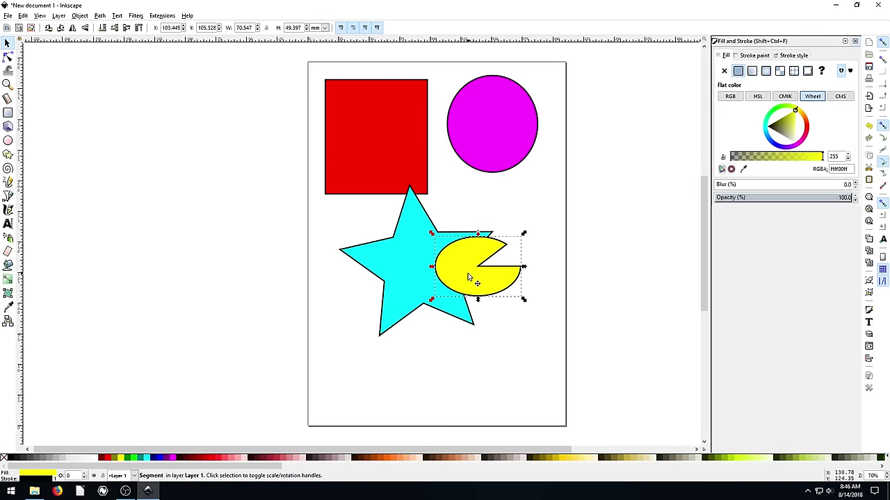
pyautogui.click(58, 16)
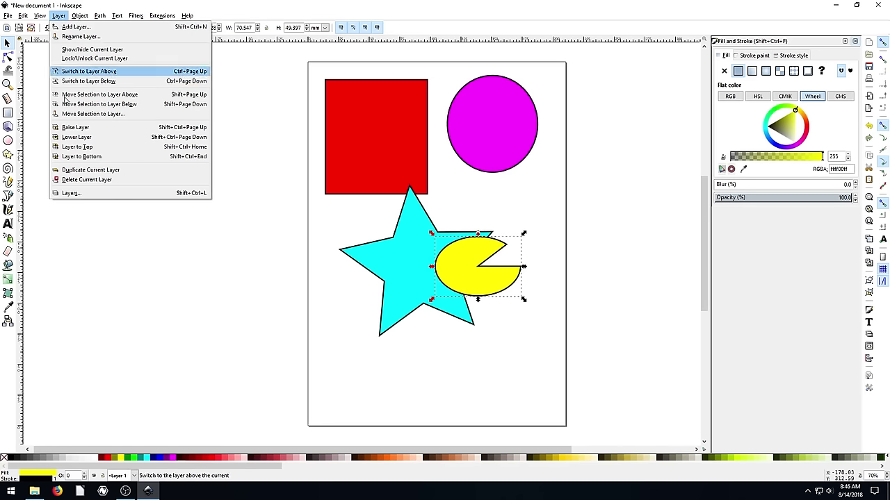
pyautogui.click(171, 118)
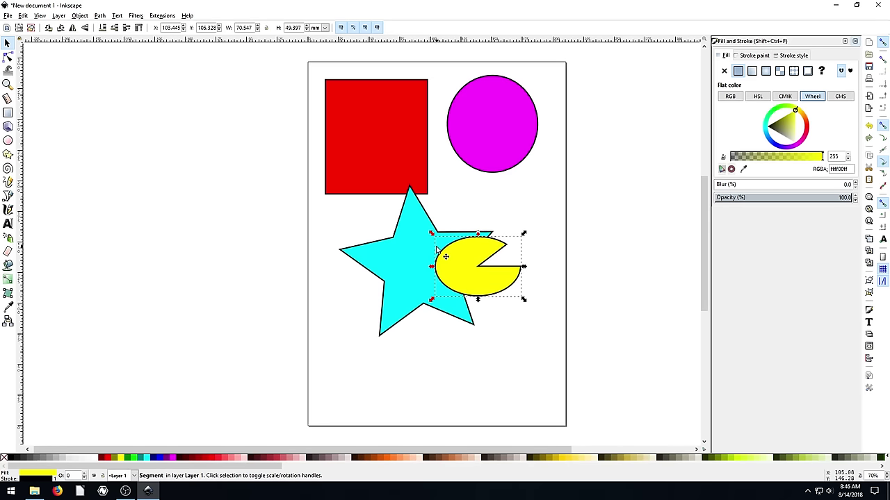
pyautogui.moveTo(438, 256); pyautogui.dragTo(451, 237)
# Stack the circle on the red square, the star above it and the Pac-Man beside the star.
pyautogui.moveTo(394, 130); pyautogui.dragTo(364, 199)
pyautogui.moveTo(496, 119); pyautogui.dragTo(381, 157)
pyautogui.moveTo(405, 256); pyautogui.dragTo(431, 146)
pyautogui.moveTo(462, 263); pyautogui.dragTo(505, 137)
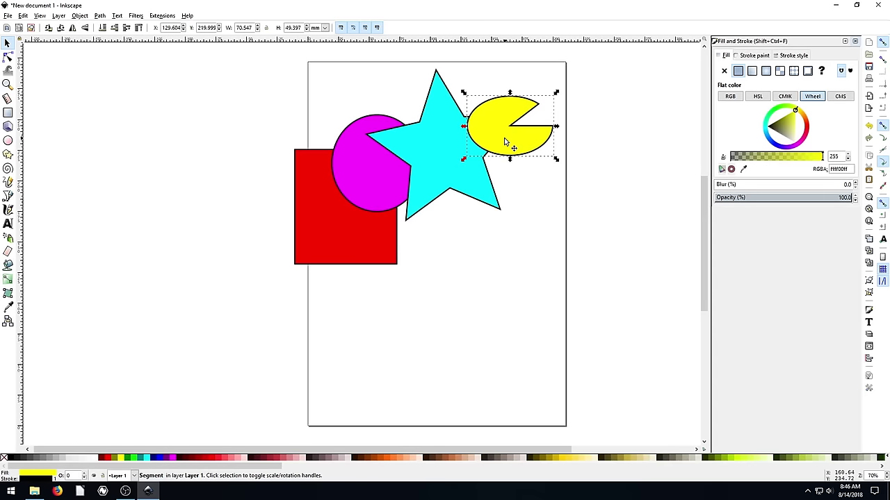
# Raise and lower the cyan star through the stack, finally sending it to the bottom.
pyautogui.click(441, 141)
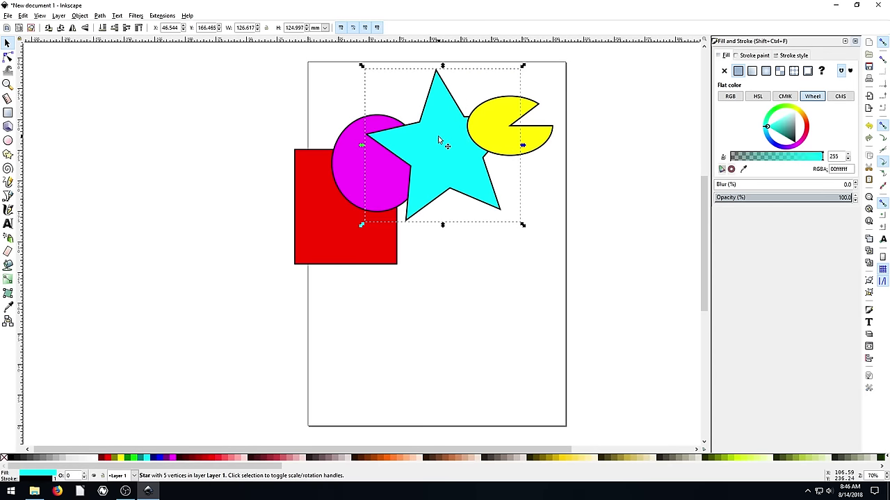
pyautogui.click(126, 29)
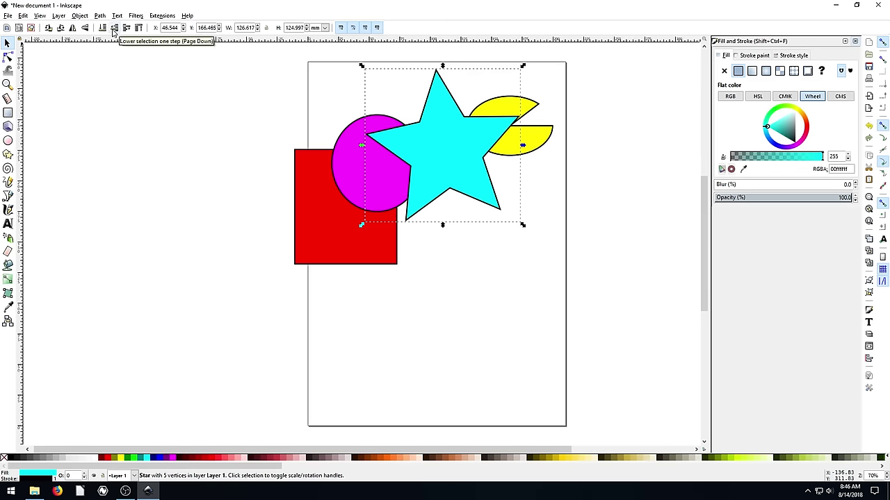
pyautogui.click(114, 32)
pyautogui.click(114, 31)
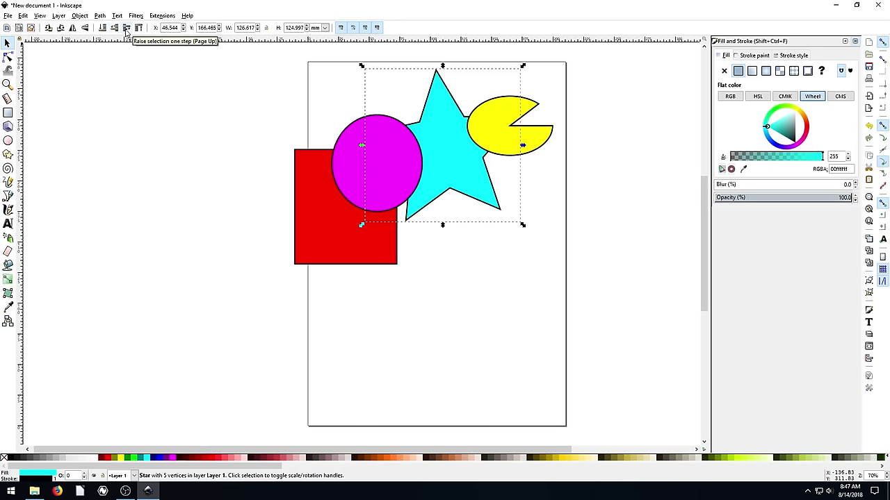
pyautogui.click(126, 29)
pyautogui.click(127, 29)
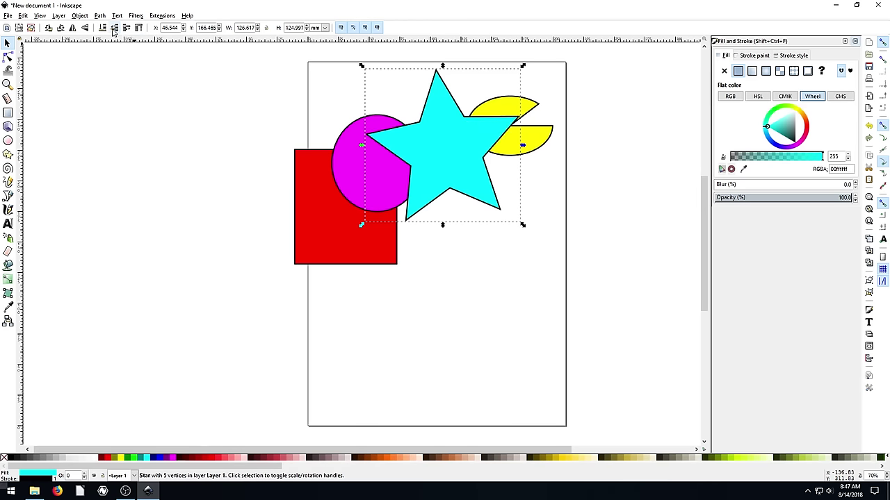
pyautogui.click(114, 31)
pyautogui.click(114, 32)
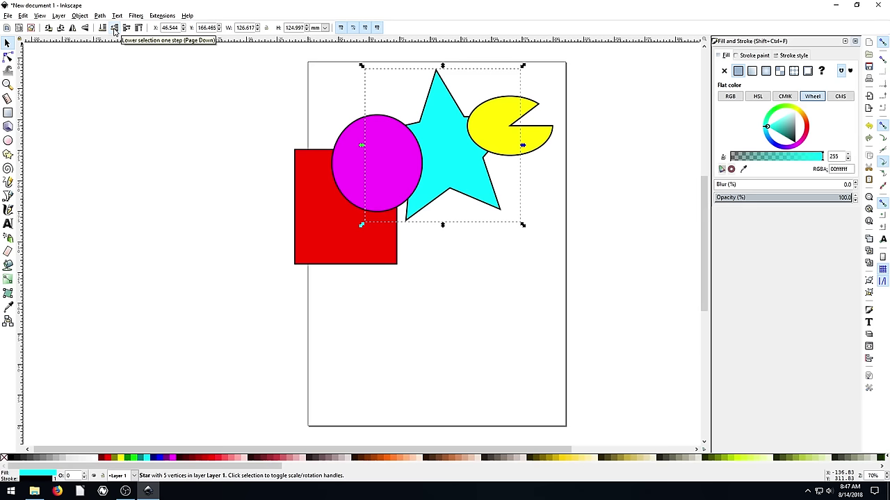
pyautogui.click(138, 29)
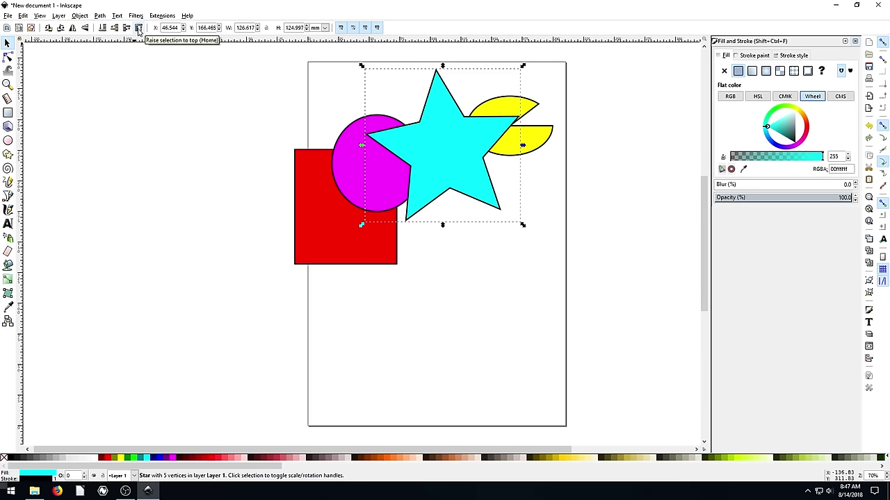
pyautogui.click(102, 29)
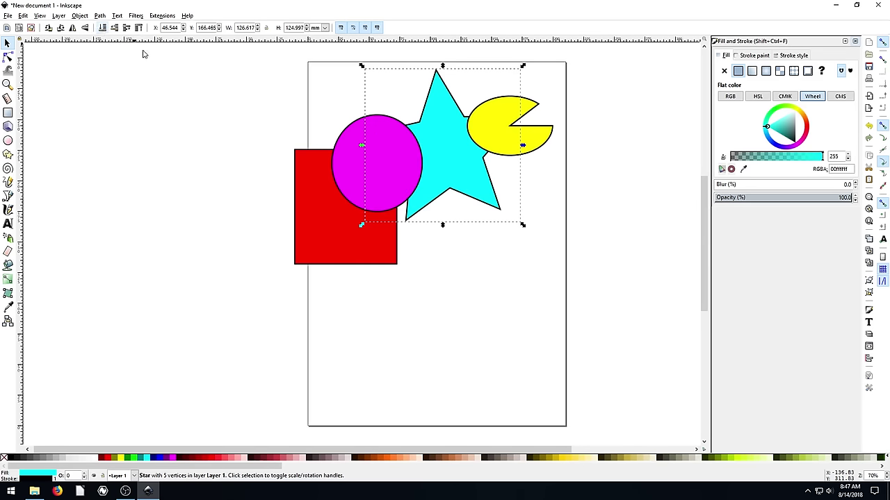
# Move the star down-left below the red square and the Pac-Man onto the circle's upper right.
pyautogui.moveTo(442, 159); pyautogui.dragTo(312, 269)
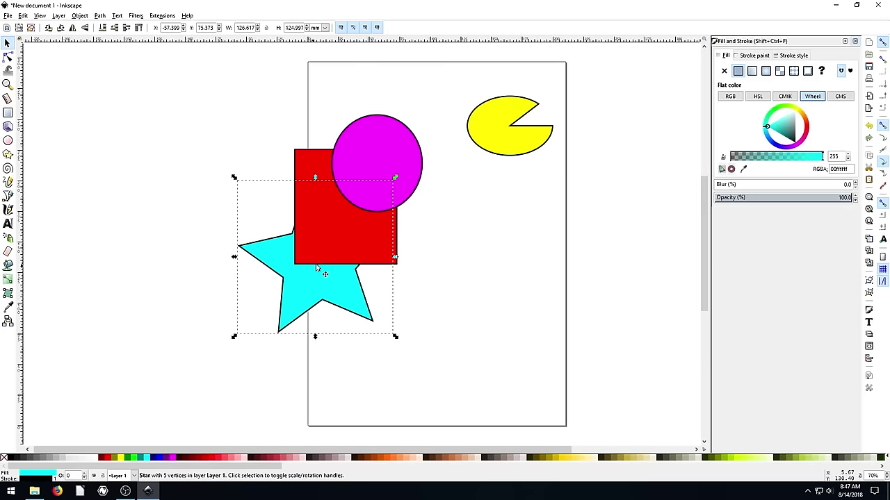
pyautogui.click(480, 143)
pyautogui.moveTo(479, 143); pyautogui.dragTo(413, 159)
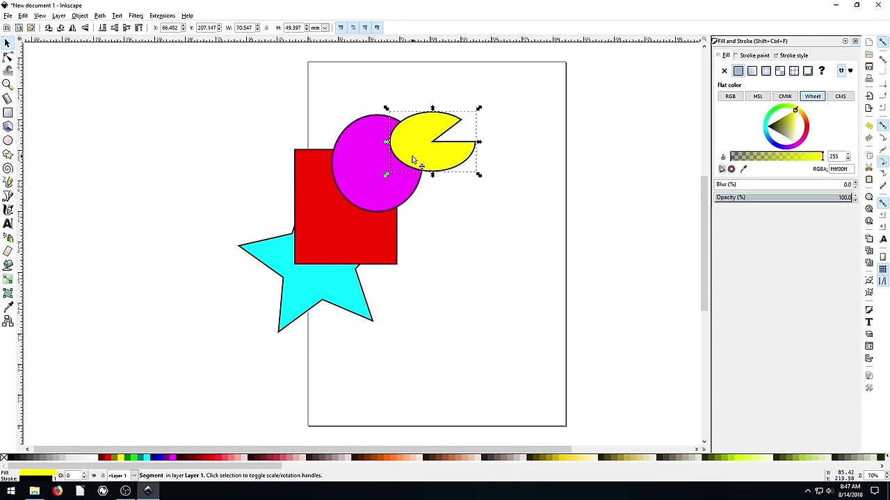
# Restack the magenta circle with Page Up, Page Down, Home and End, leaving it above the square and star.
pyautogui.click(371, 160)
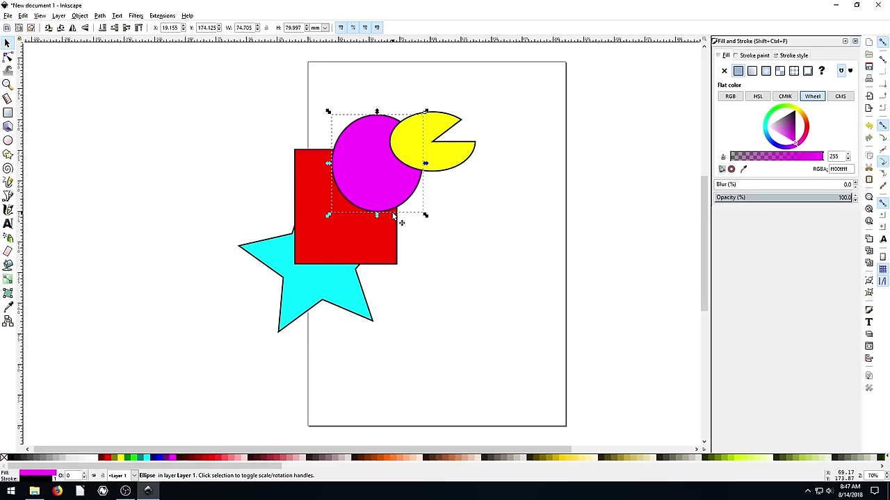
pyautogui.press('pageup')
pyautogui.press('pagedown')
pyautogui.press('pagedown')
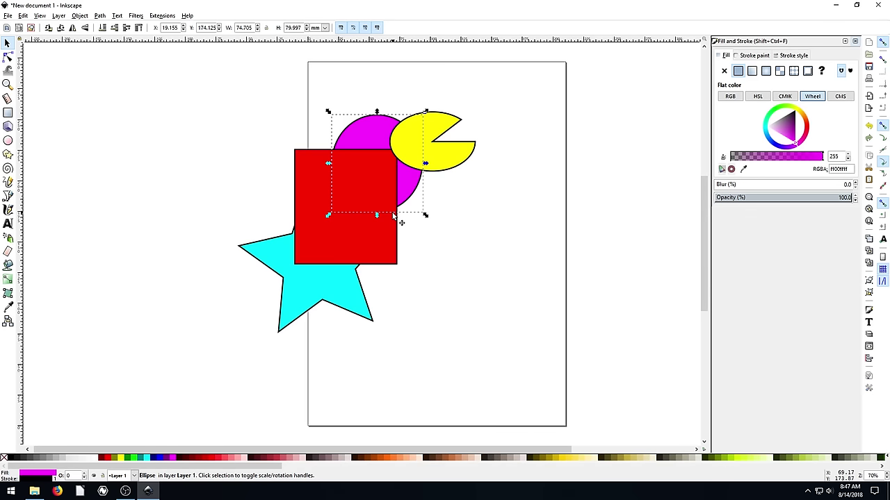
pyautogui.press('Home')
pyautogui.moveTo(382, 190); pyautogui.dragTo(324, 268)
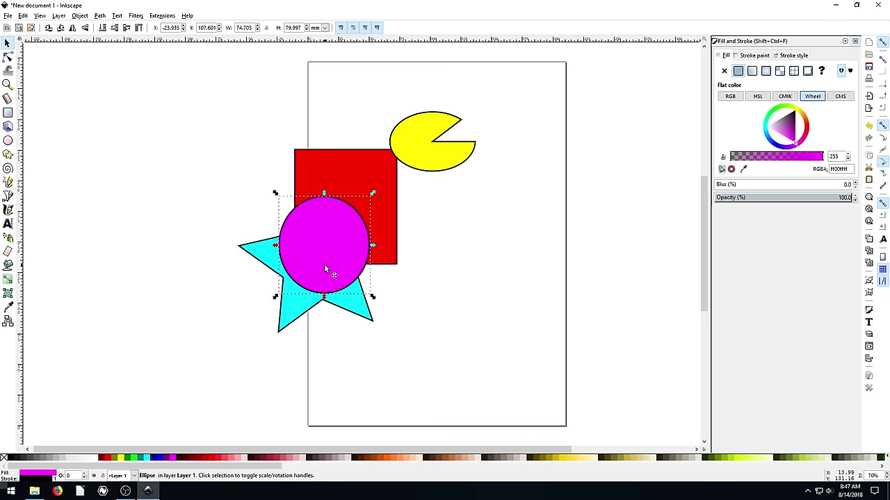
pyautogui.press('End')
pyautogui.press('pageup')
pyautogui.press('pageup')
pyautogui.press('pagedown')
pyautogui.press('pagedown')
pyautogui.press('pageup')
pyautogui.press('pageup')
# Move the circle back under the Pac-Man and shift the Pac-Man right against it.
pyautogui.moveTo(328, 258); pyautogui.dragTo(399, 163)
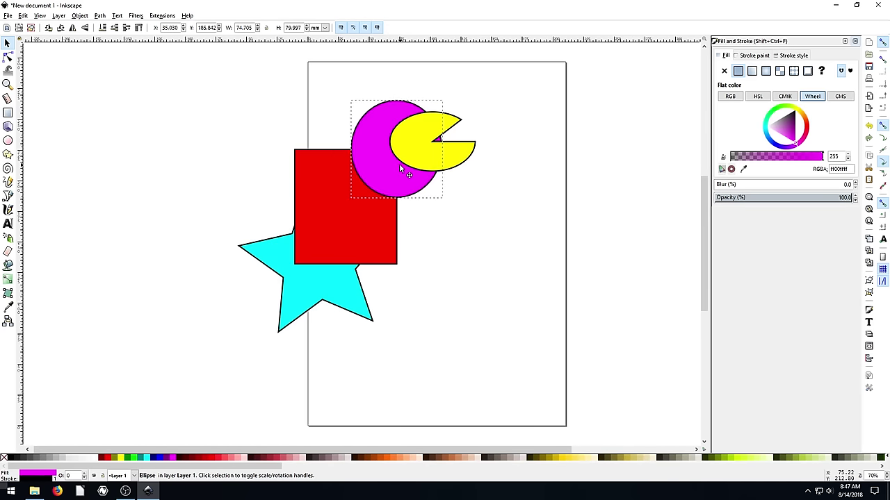
pyautogui.click(478, 191)
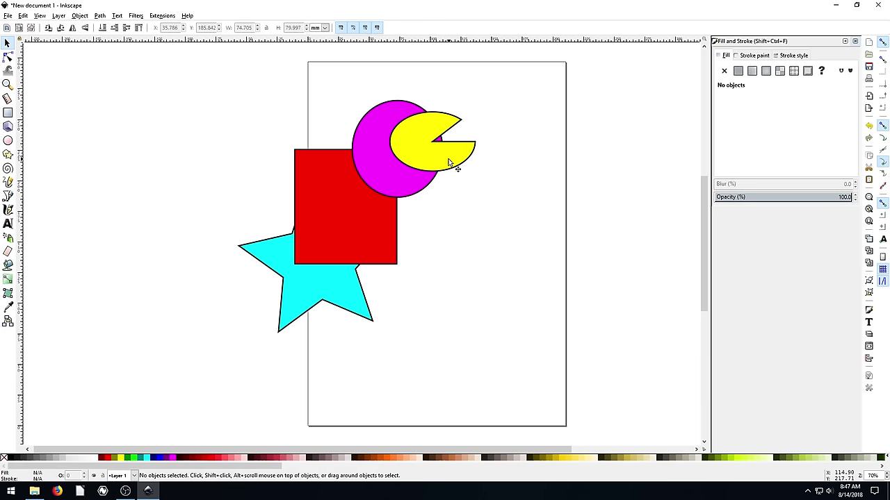
pyautogui.moveTo(448, 164); pyautogui.dragTo(474, 162)
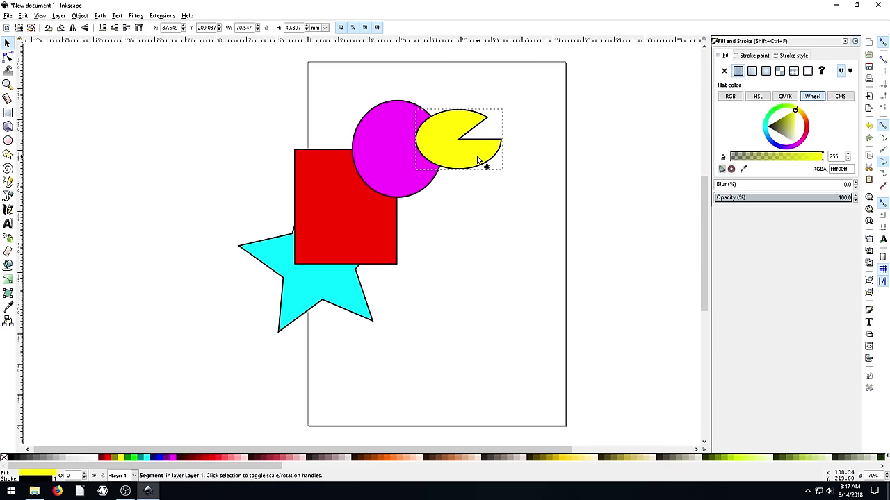
# Raise the red square, stamp a copy while dragging, and enlarge the copy to 255 × 320.390 mm.
pyautogui.click(335, 202)
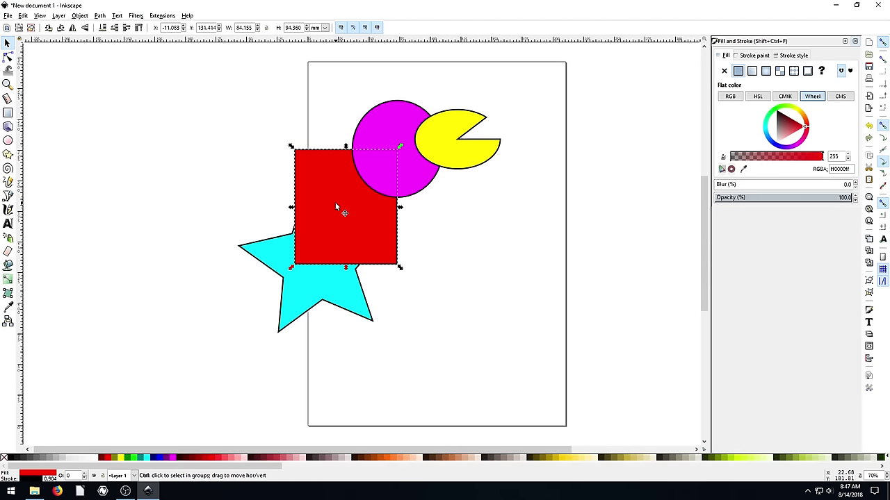
pyautogui.press('pageup')
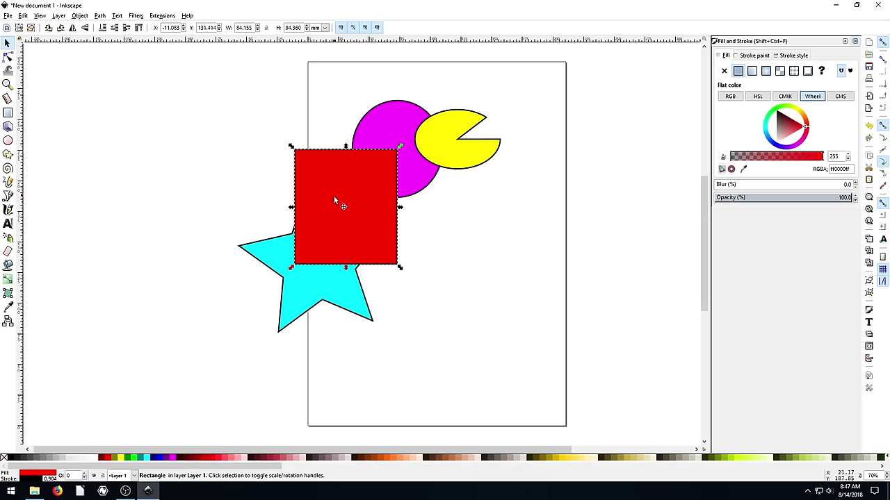
pyautogui.moveTo(334, 201); pyautogui.dragTo(502, 163)
pyautogui.press('space')
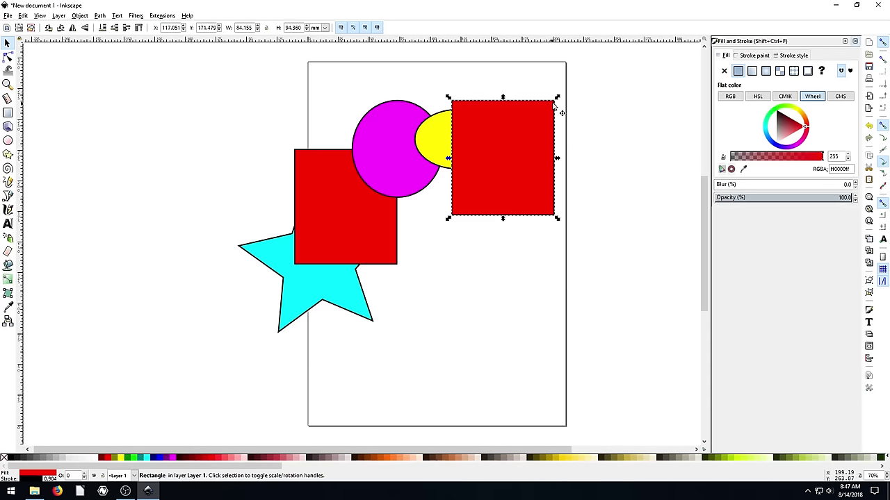
pyautogui.moveTo(559, 100); pyautogui.dragTo(515, 136)
pyautogui.moveTo(481, 182); pyautogui.dragTo(292, 97)
pyautogui.moveTo(332, 138); pyautogui.dragTo(579, 441)
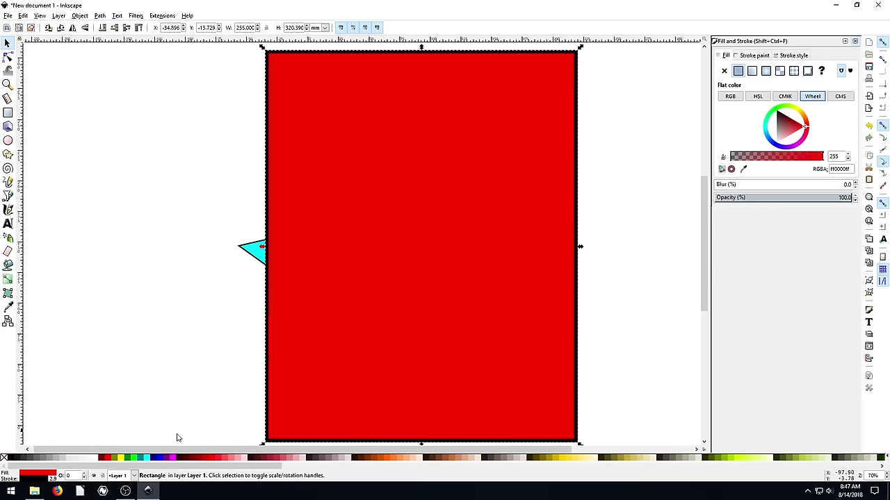
# Make the large rectangle light grey and send it to the bottom as a background.
pyautogui.click(73, 459)
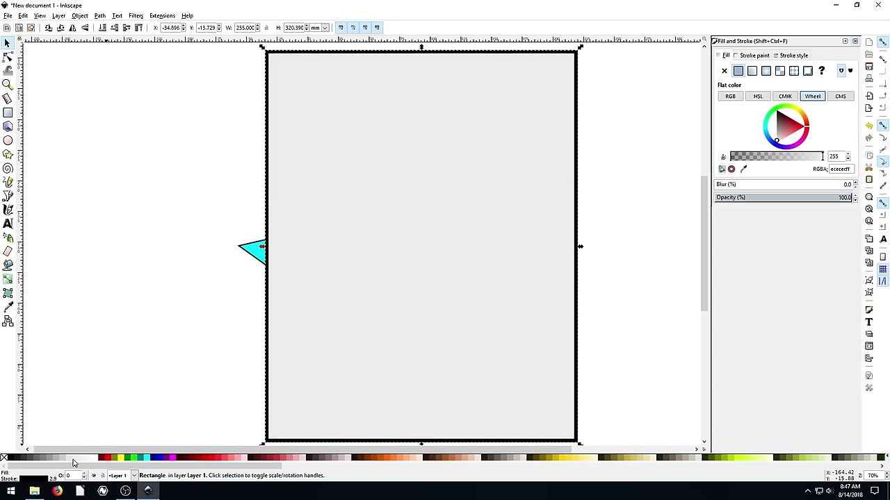
pyautogui.click(102, 28)
pyautogui.click(613, 194)
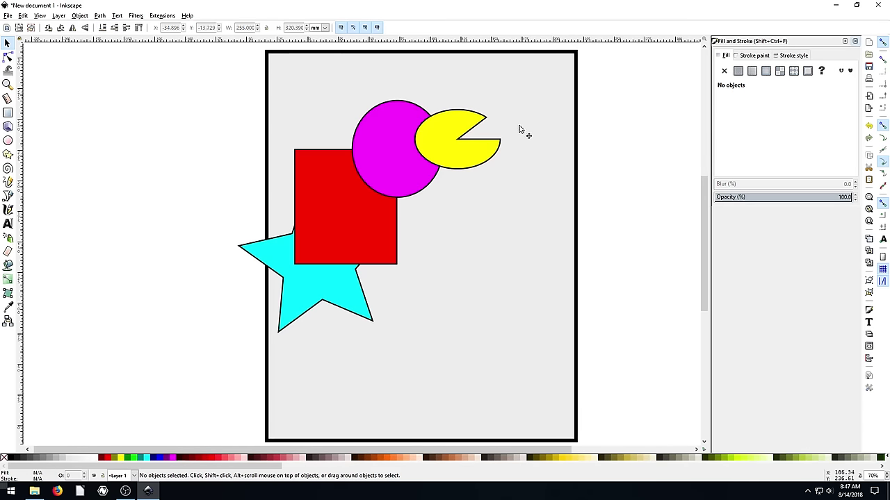
# Test raising and moving the grey background rectangle, then revert those changes.
pyautogui.click(537, 245)
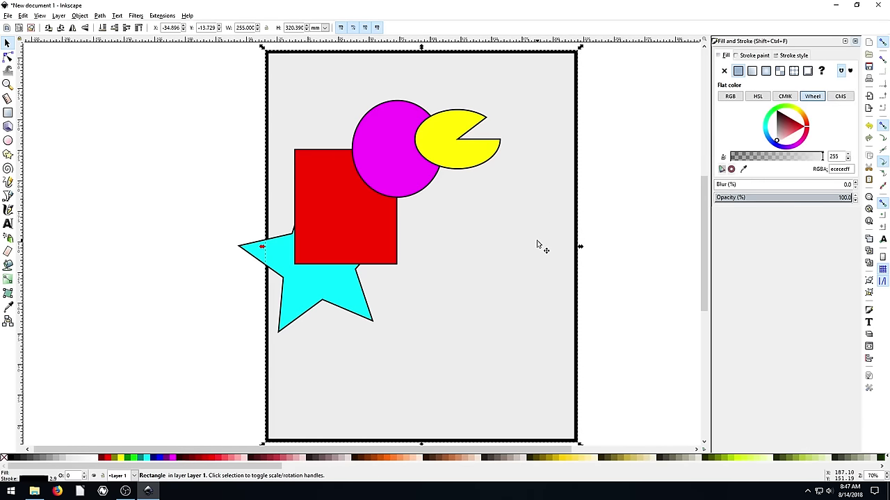
pyautogui.press('ctrl')
pyautogui.press('Home')
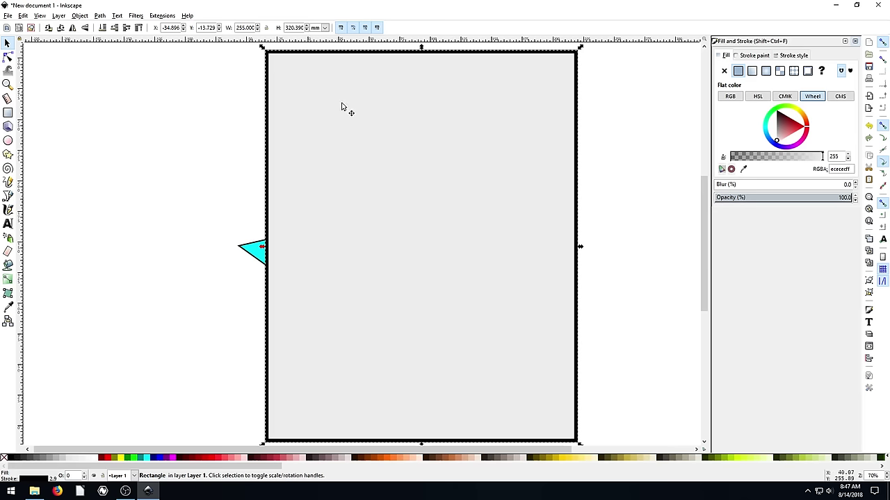
pyautogui.moveTo(324, 89); pyautogui.dragTo(333, 143)
pyautogui.press('Delete')
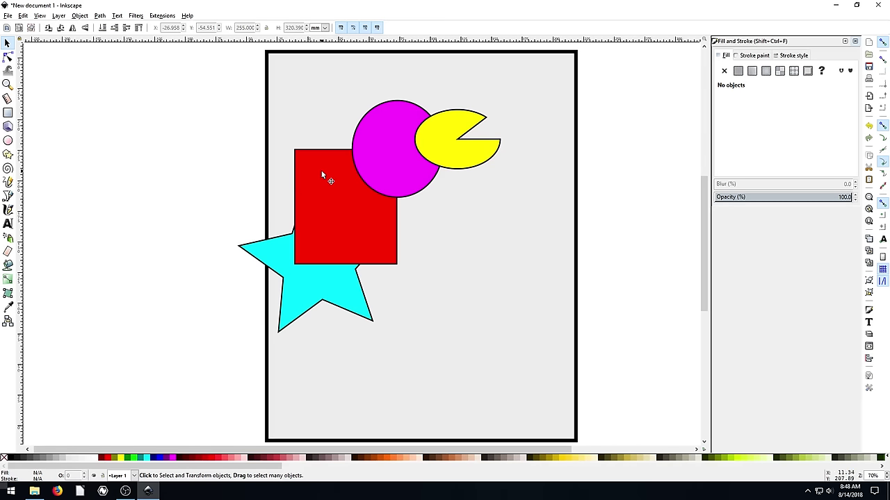
# Browse the Object menu with the red square selected, then select and deselect the magenta circle.
pyautogui.click(321, 172)
pyautogui.click(81, 16)
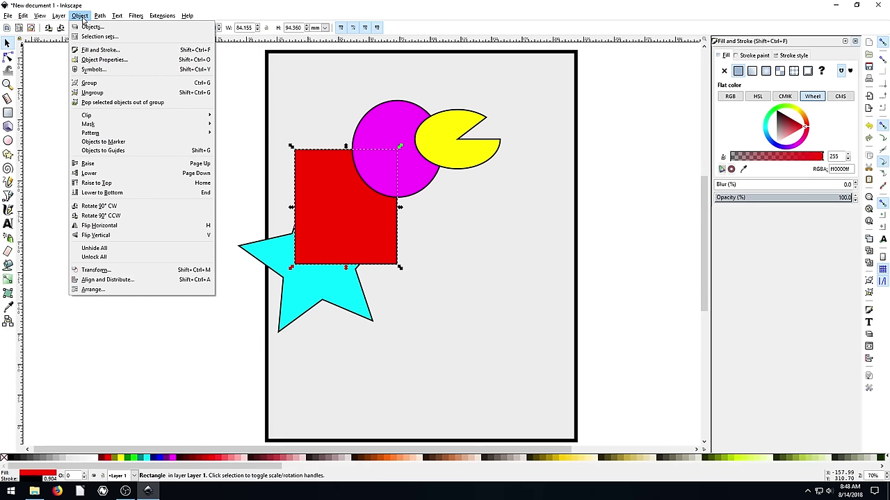
pyautogui.click(81, 17)
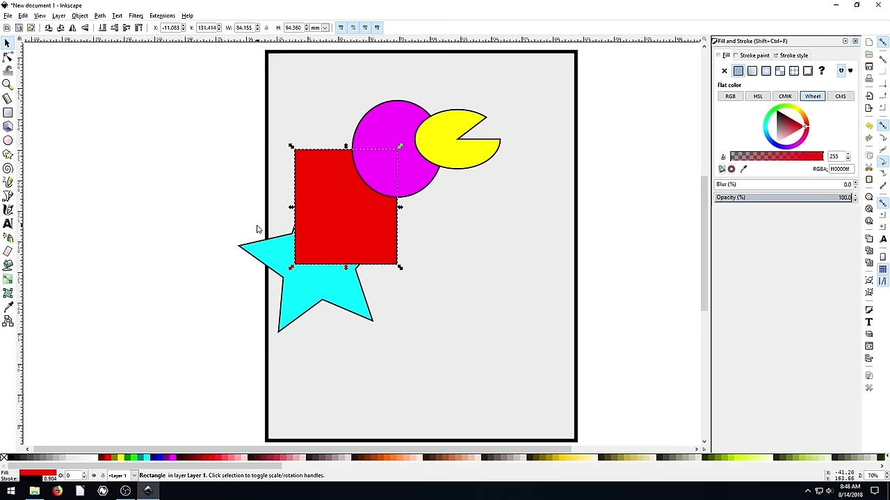
pyautogui.press('Escape')
pyautogui.click(371, 151)
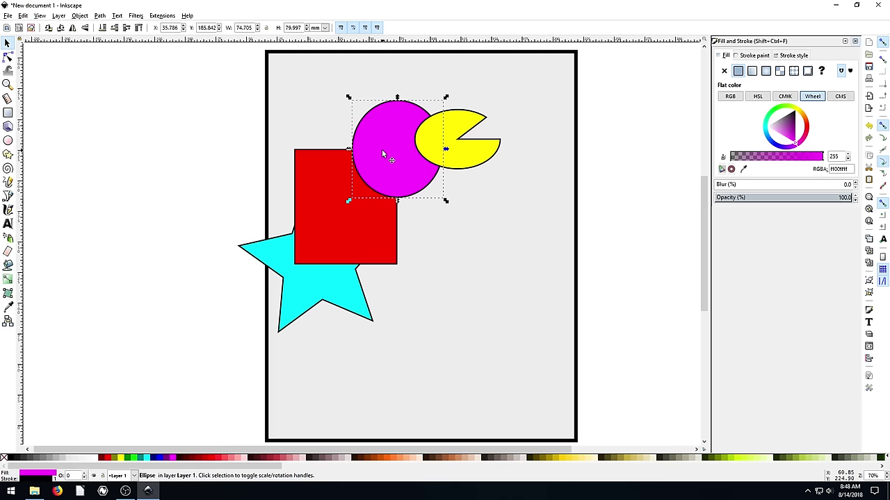
pyautogui.click(610, 234)
pyautogui.scroll(-7, 522, 250)
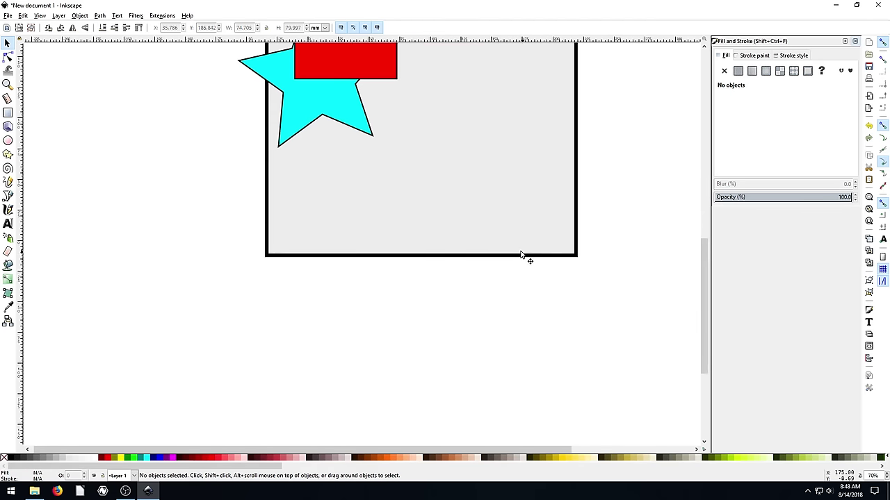
pyautogui.scroll(8, 518, 251)
# Paste several copies of the magenta circle and drag them off to the left of the page.
pyautogui.hotkey('ctrl', 'v')
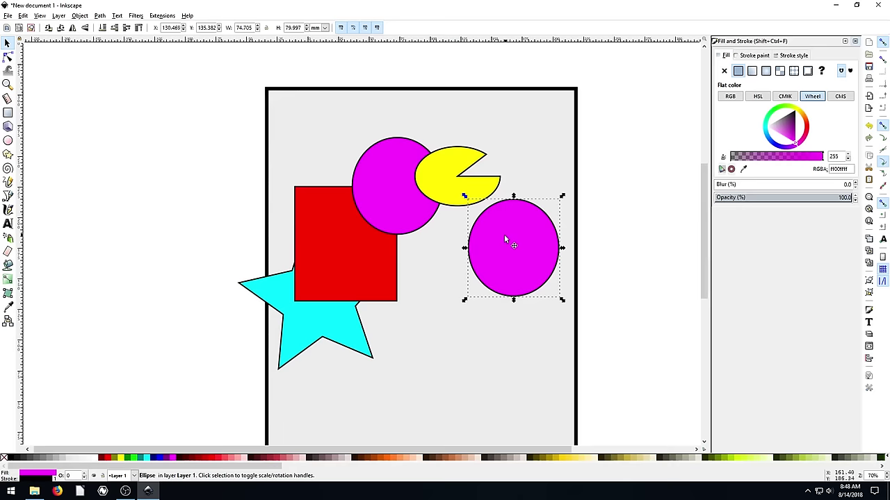
pyautogui.moveTo(504, 234); pyautogui.dragTo(167, 175)
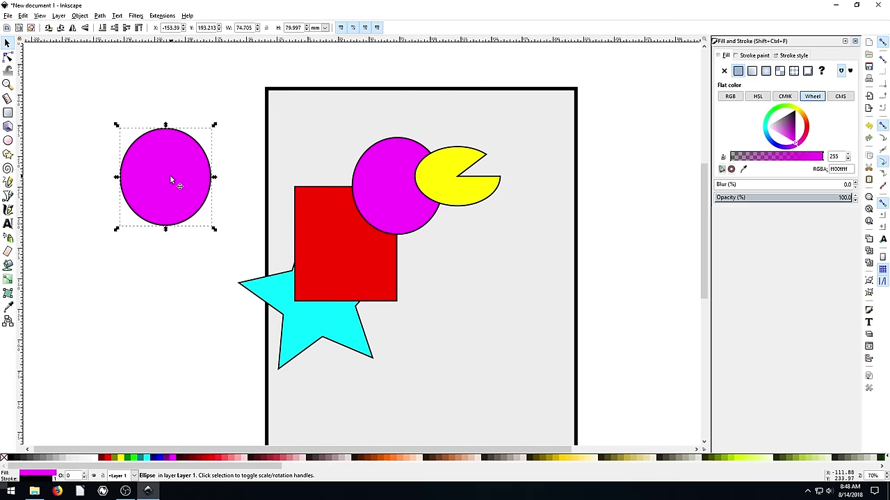
pyautogui.click(170, 175)
pyautogui.hotkey('ctrl', 'v')
pyautogui.hotkey('ctrl', 'v')
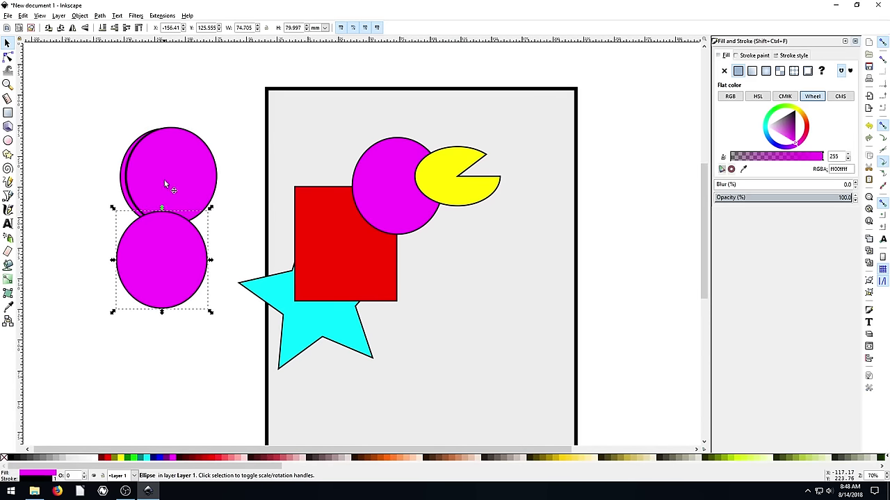
pyautogui.hotkey('ctrl', 'v')
pyautogui.moveTo(193, 173); pyautogui.dragTo(106, 114)
pyautogui.moveTo(170, 147); pyautogui.dragTo(192, 126)
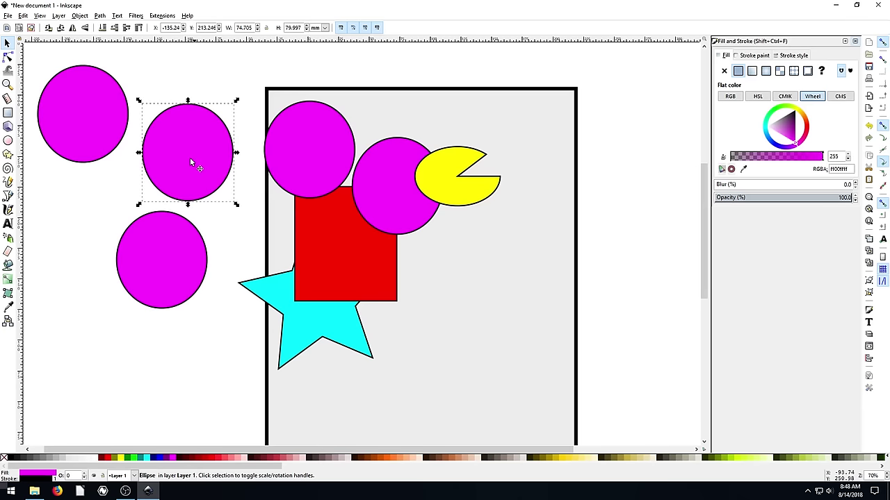
# Delete all the spare circle copies and the grey background rectangle.
pyautogui.press('Delete')
pyautogui.click(119, 134)
pyautogui.press('Delete')
pyautogui.click(163, 235)
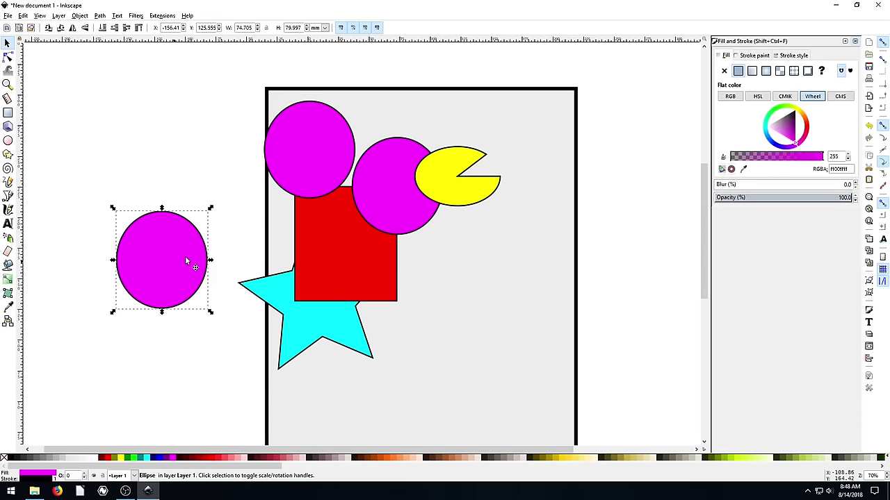
pyautogui.press('Delete')
pyautogui.click(298, 153)
pyautogui.press('Delete')
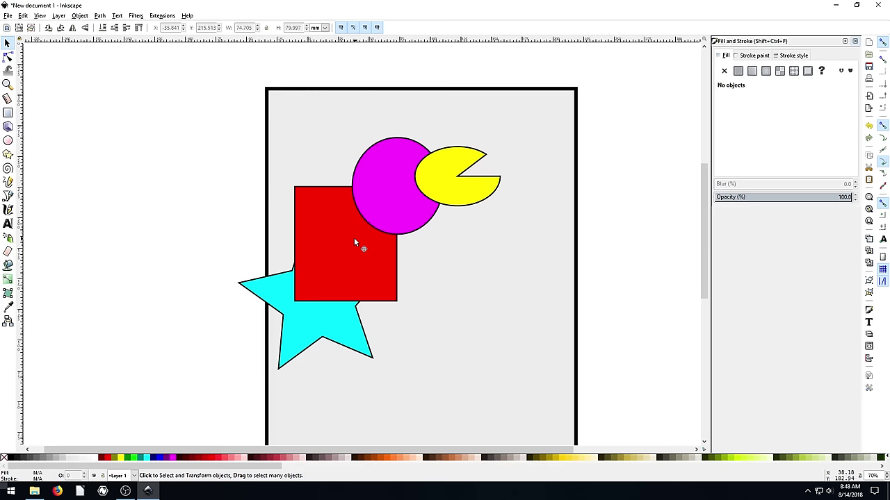
pyautogui.click(531, 308)
pyautogui.press('Delete')
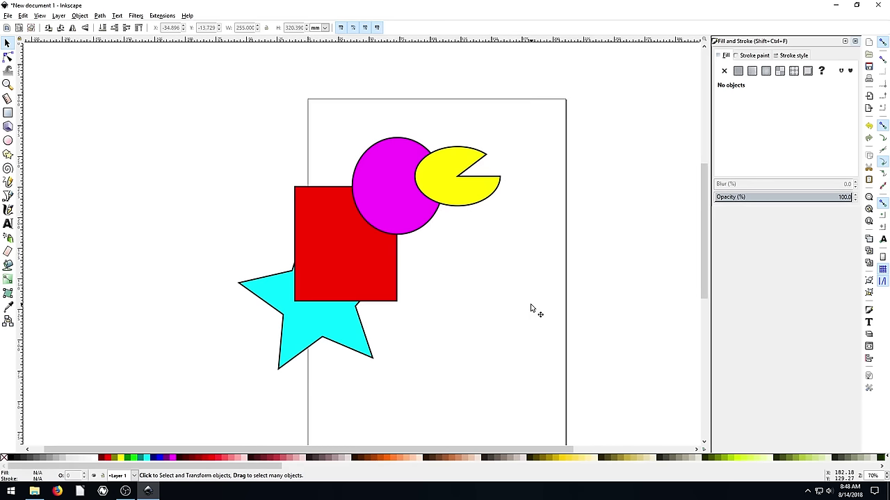
# Reposition the cyan star, then move it together with the Pac-Man down-right.
pyautogui.moveTo(283, 317); pyautogui.dragTo(456, 337)
pyautogui.scroll(-3, 350, 257)
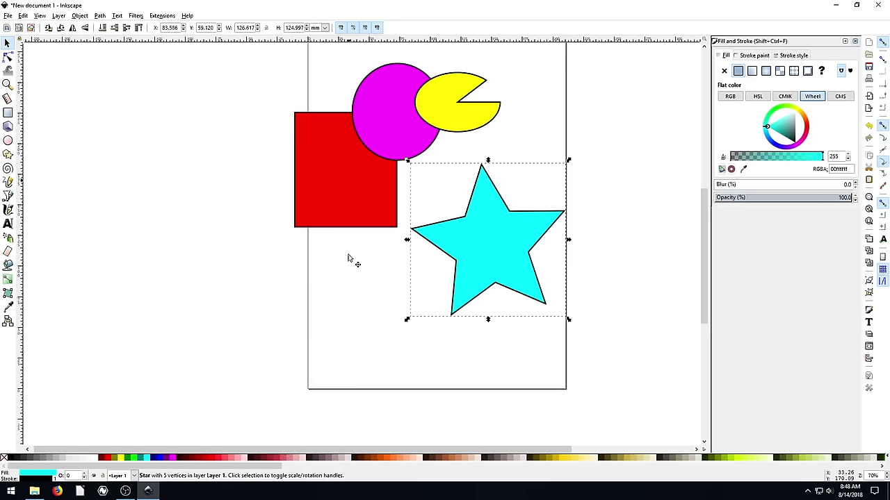
pyautogui.scroll(2, 357, 260)
pyautogui.moveTo(472, 267); pyautogui.dragTo(333, 295)
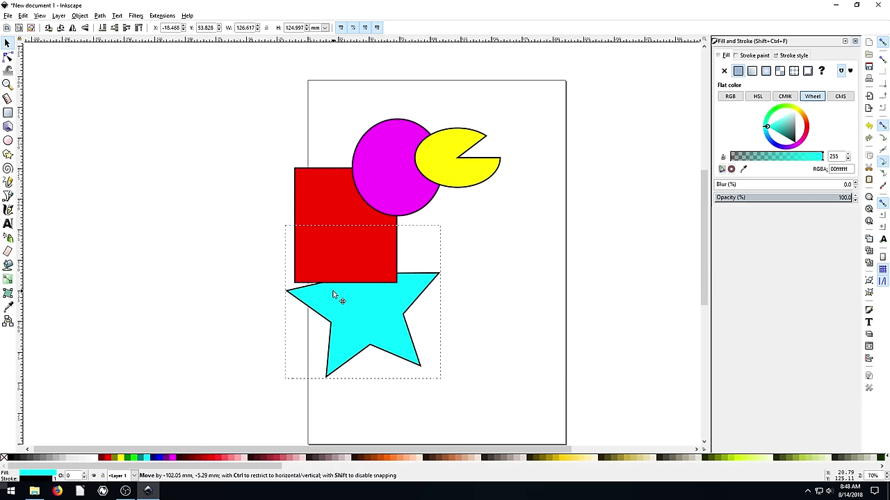
pyautogui.moveTo(447, 146); pyautogui.dragTo(439, 153)
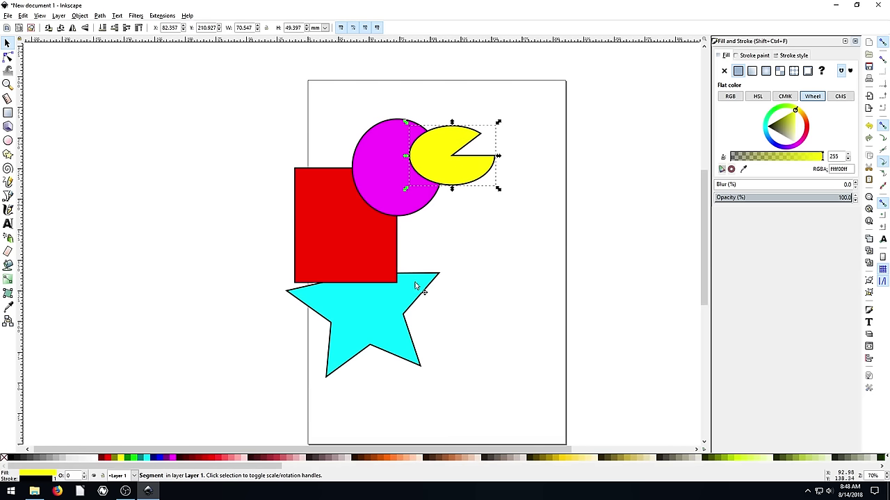
pyautogui.keyDown('shift'); pyautogui.click(369, 321); pyautogui.keyUp('shift')
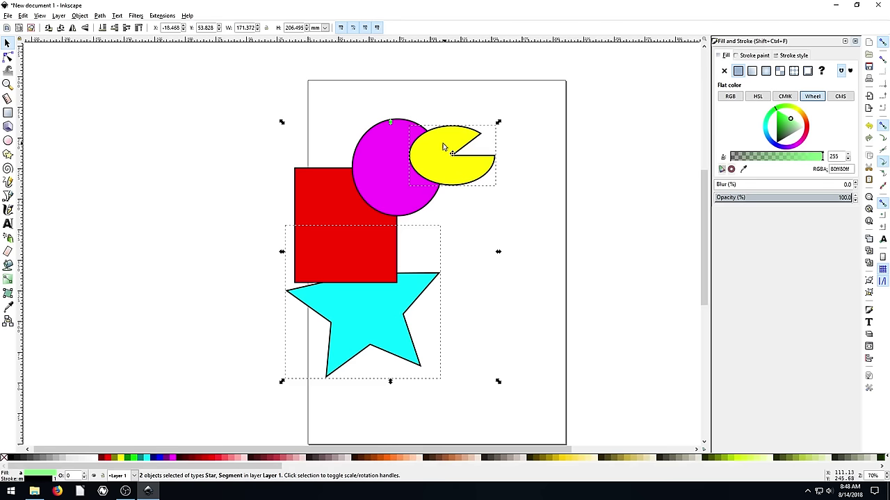
pyautogui.moveTo(421, 149); pyautogui.dragTo(534, 169)
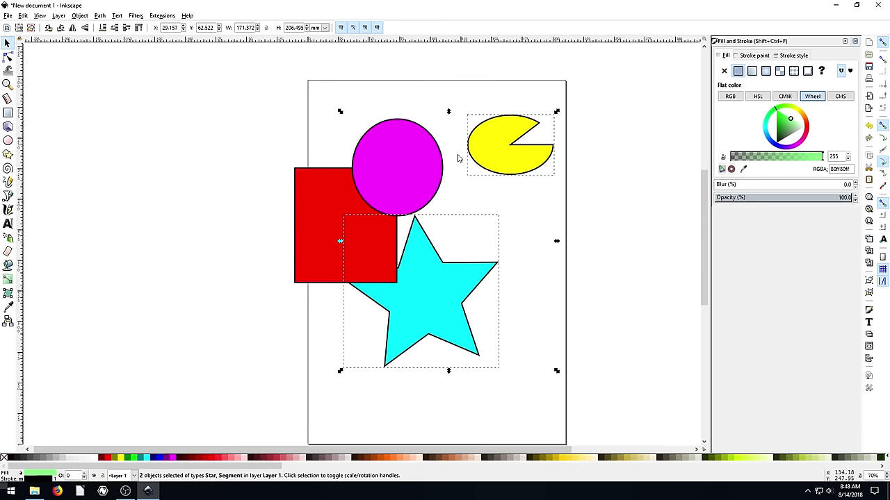
# Narrow the star and Pac-Man, fill them yellow, then shift them left with the magenta circle.
pyautogui.moveTo(557, 112); pyautogui.dragTo(541, 147)
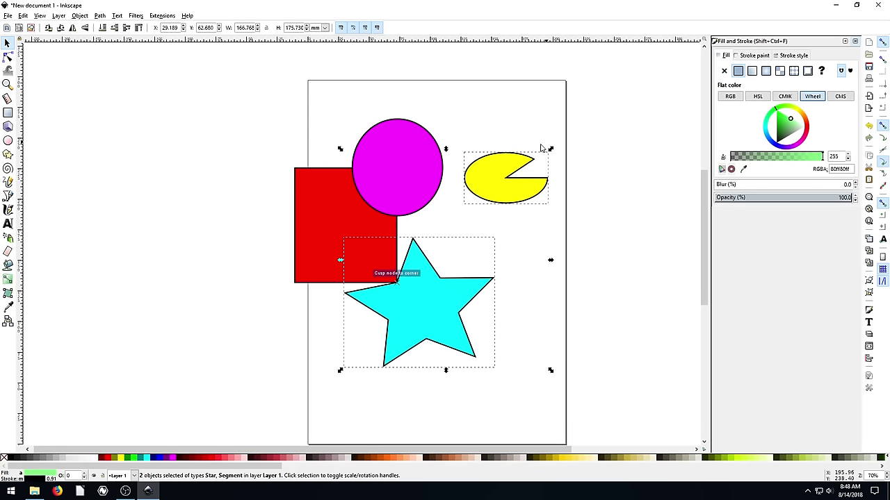
pyautogui.click(175, 459)
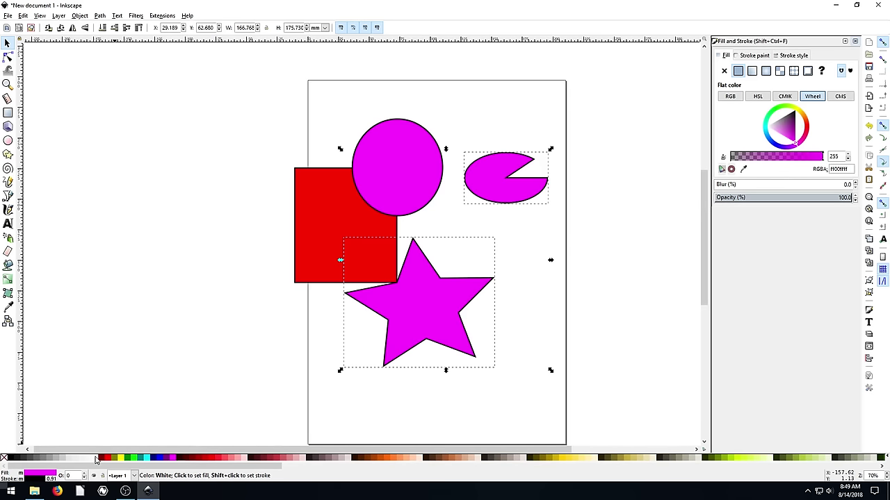
pyautogui.click(3, 457)
pyautogui.click(119, 459)
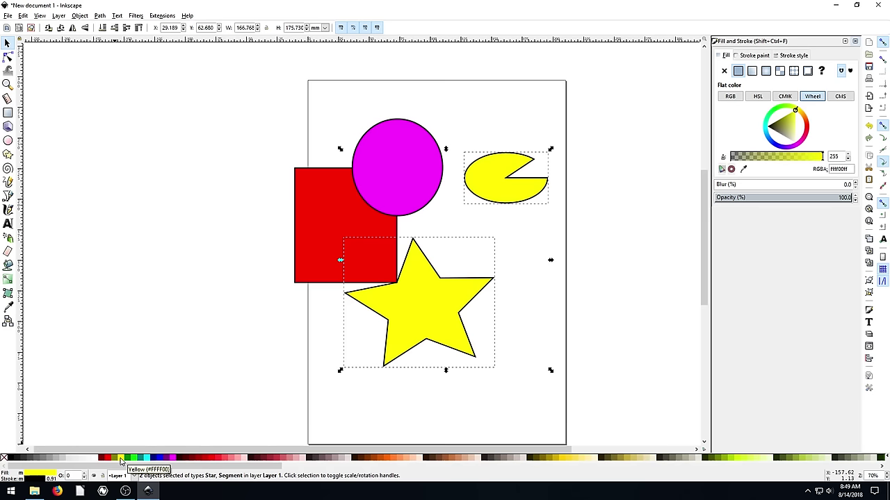
pyautogui.moveTo(386, 280); pyautogui.dragTo(438, 299)
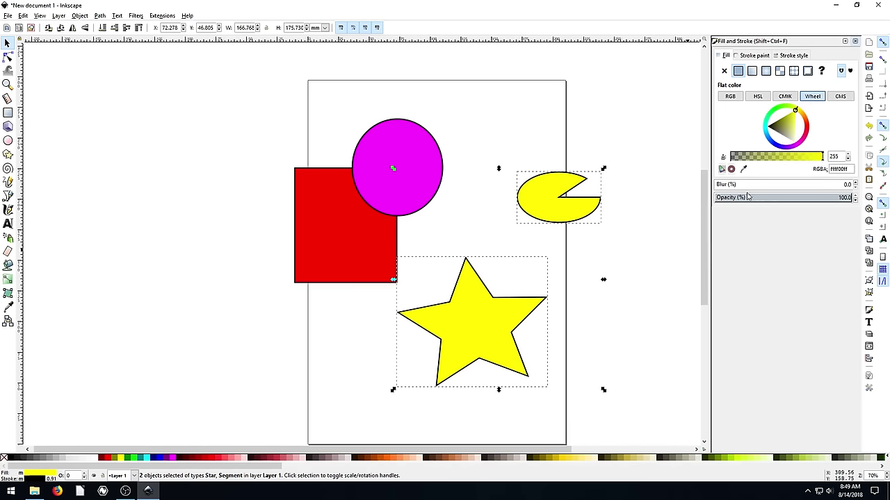
pyautogui.moveTo(726, 185); pyautogui.dragTo(705, 188)
pyautogui.keyDown('shift'); pyautogui.click(407, 145); pyautogui.keyUp('shift')
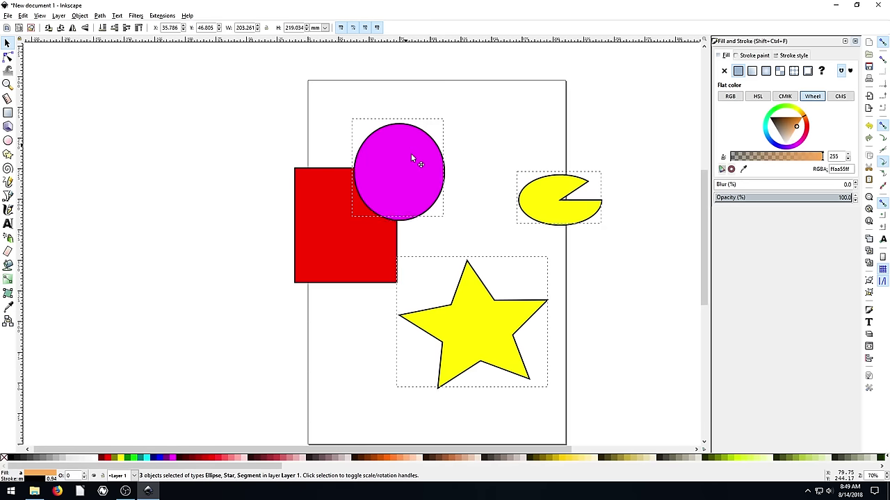
pyautogui.moveTo(411, 158); pyautogui.dragTo(358, 154)
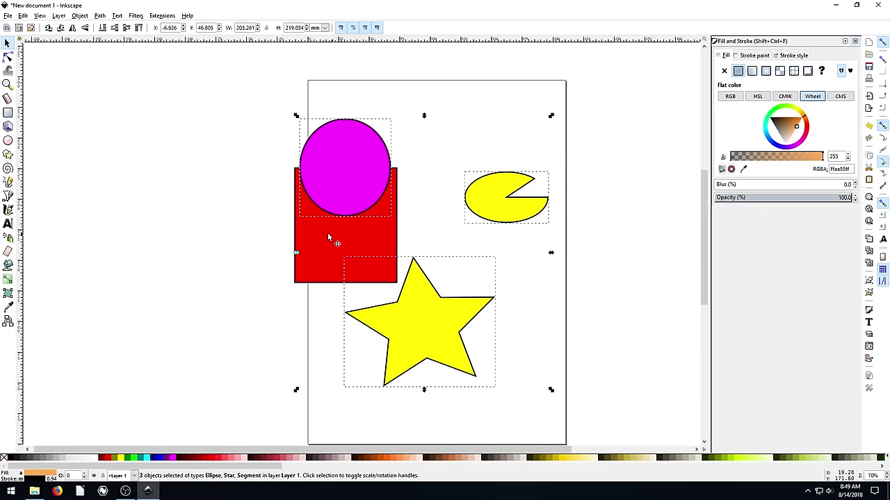
# Spread the shapes apart: star right and down, magenta circle off the square, Pac-Man right.
pyautogui.click(236, 242)
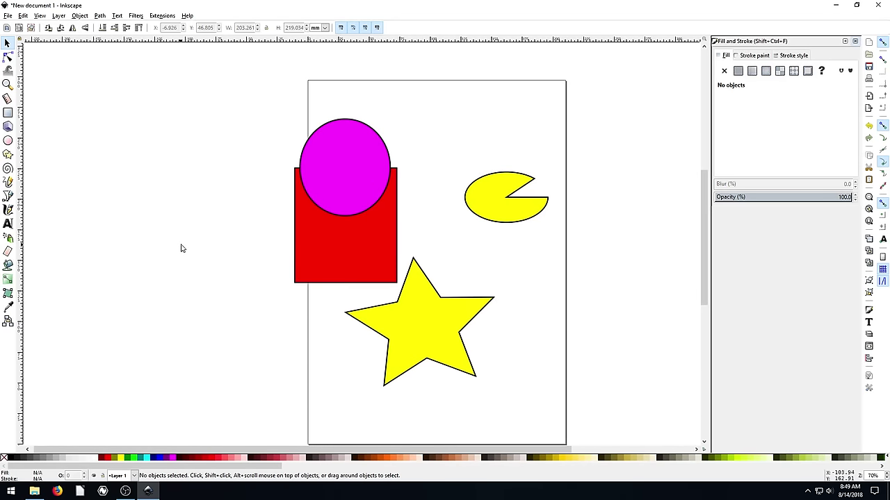
pyautogui.click(384, 353)
pyautogui.moveTo(427, 317); pyautogui.dragTo(472, 340)
pyautogui.moveTo(357, 183); pyautogui.dragTo(426, 161)
pyautogui.click(425, 155)
pyautogui.moveTo(481, 193); pyautogui.dragTo(515, 194)
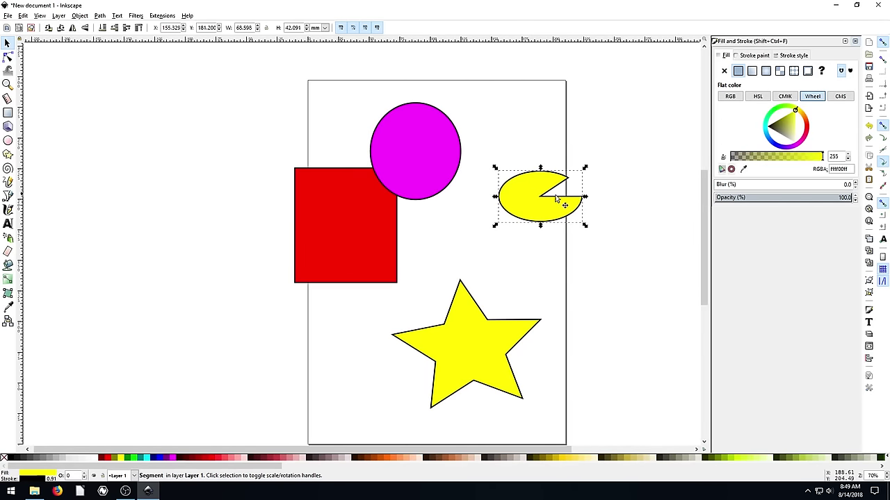
# Select the Pac-Man, star, magenta circle and red square together and shift them up and right.
pyautogui.click(588, 181)
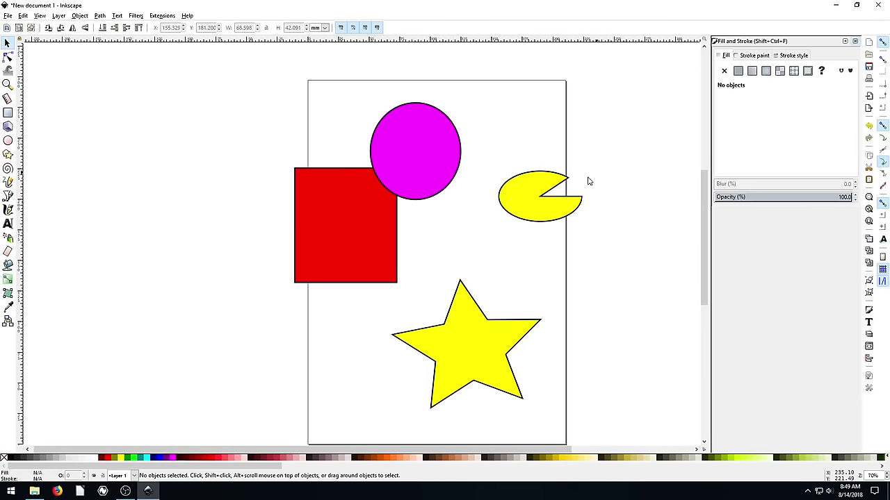
pyautogui.click(534, 206)
pyautogui.keyDown('shift'); pyautogui.click(483, 311); pyautogui.keyUp('shift')
pyautogui.keyDown('shift'); pyautogui.click(422, 154); pyautogui.keyUp('shift')
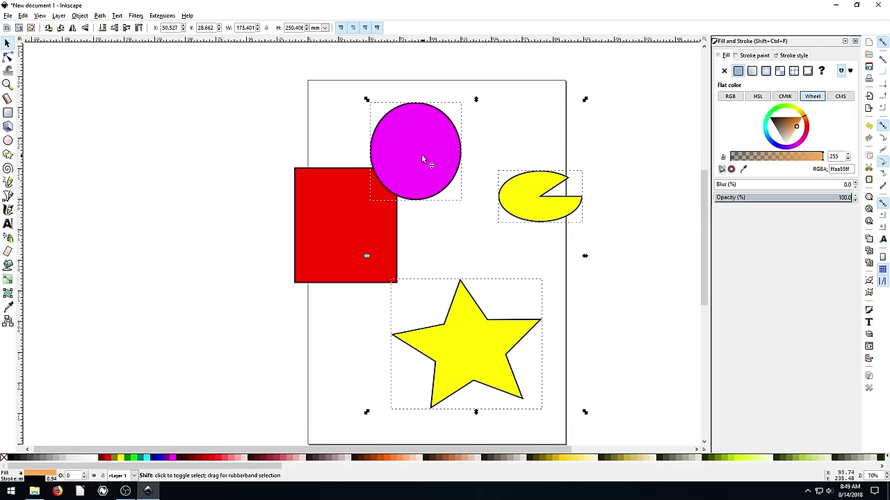
pyautogui.keyDown('shift'); pyautogui.click(338, 226); pyautogui.keyUp('shift')
pyautogui.moveTo(415, 151); pyautogui.dragTo(410, 130)
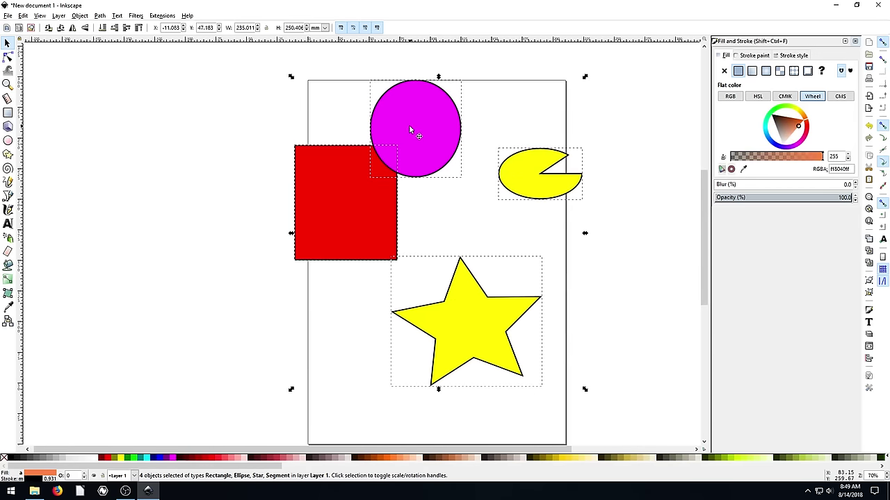
# Move all four shapes left as a group and widen them to 250.543 × 250.422 mm.
pyautogui.click(192, 232)
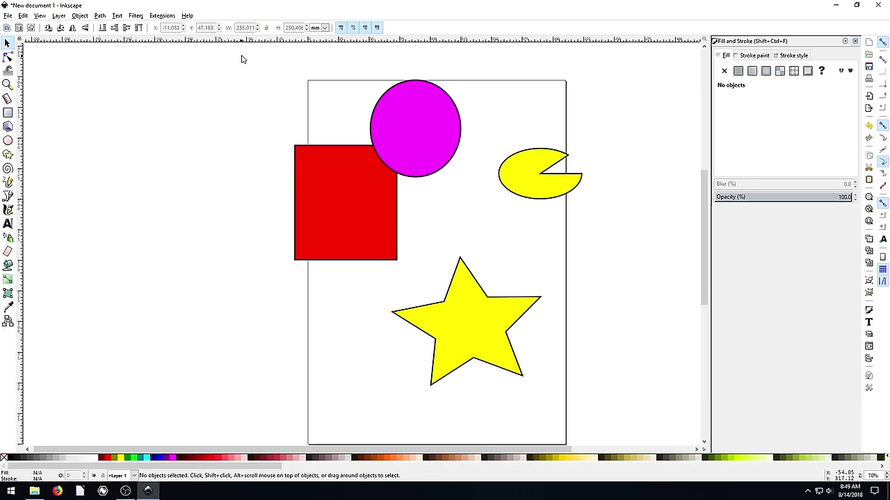
pyautogui.moveTo(241, 53); pyautogui.dragTo(647, 406)
pyautogui.moveTo(411, 122); pyautogui.dragTo(369, 139)
pyautogui.moveTo(554, 234); pyautogui.dragTo(574, 240)
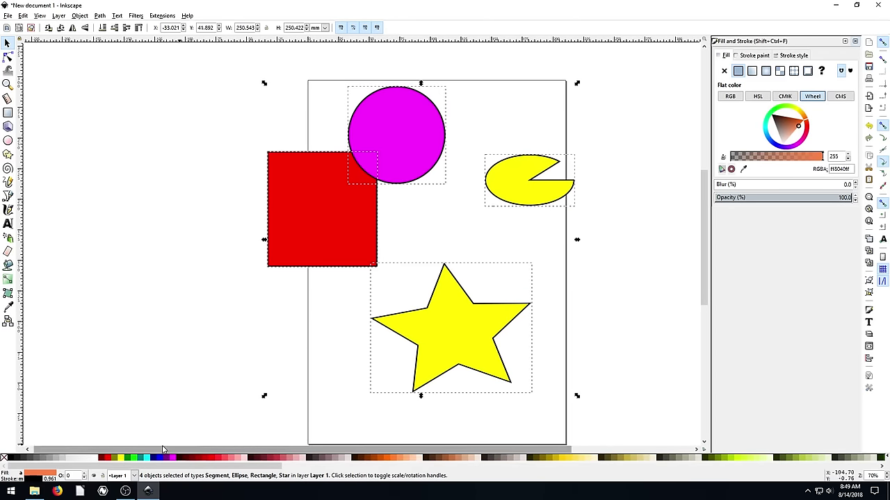
# Recolour the star green from the palette, after briefly trying orange.
pyautogui.click(169, 366)
pyautogui.click(493, 353)
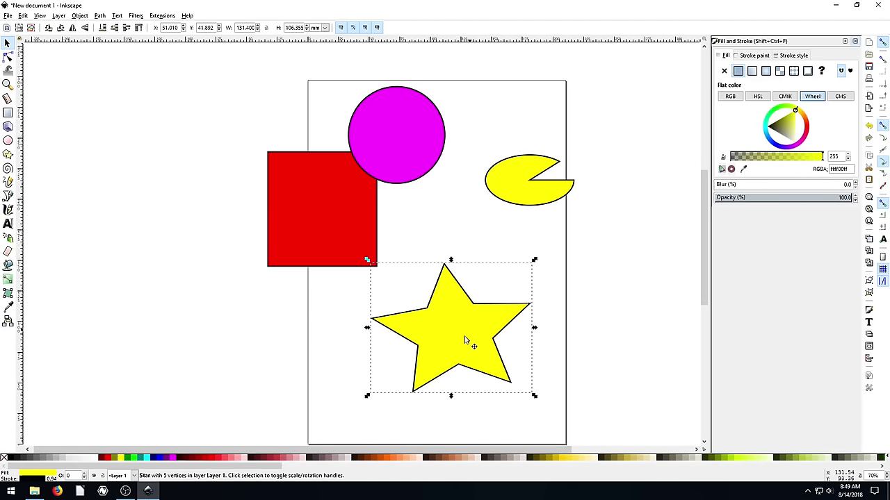
pyautogui.click(378, 457)
pyautogui.click(262, 358)
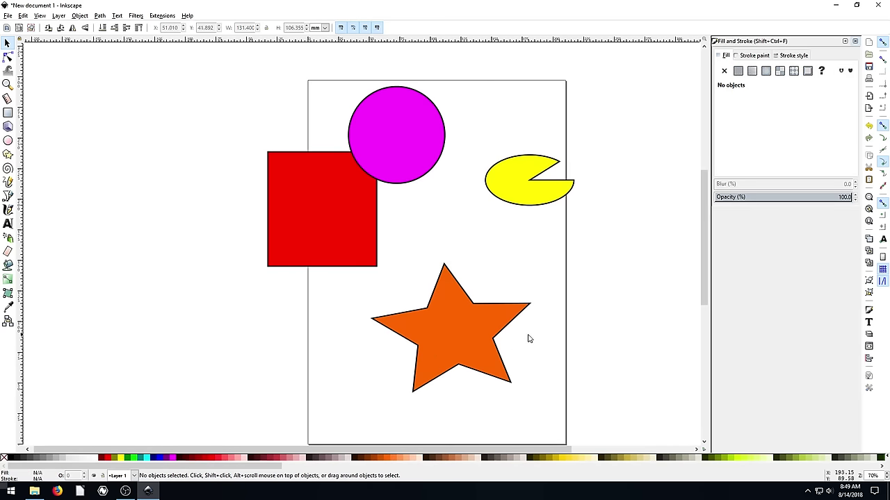
pyautogui.click(465, 342)
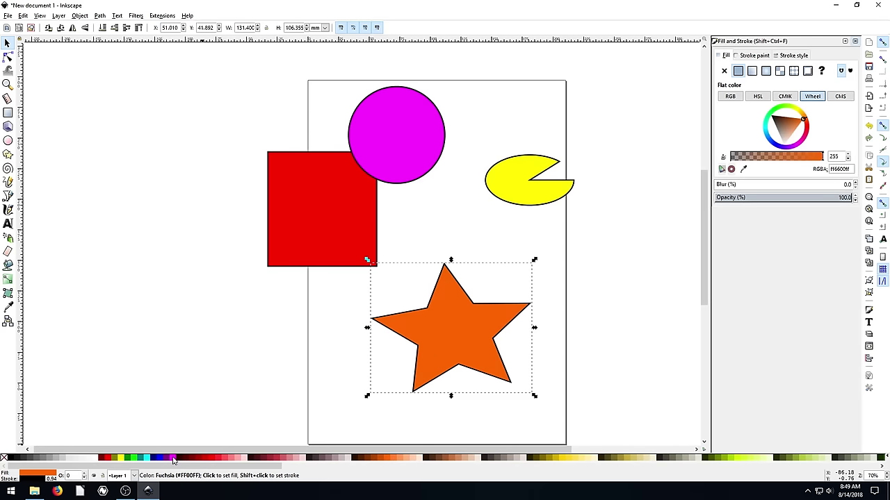
pyautogui.click(137, 459)
pyautogui.click(196, 374)
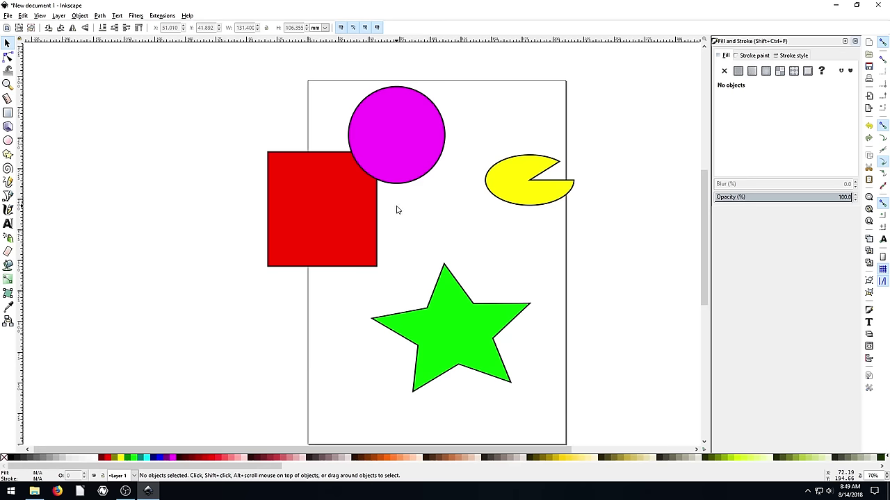
# Undo a trial move of the red square, then move the magenta circle down and duplicate it.
pyautogui.moveTo(332, 224)
pyautogui.mouseDown()
pyautogui.moveTo(393, 257)
pyautogui.moveTo(361, 192)
pyautogui.moveTo(213, 242)
pyautogui.moveTo(292, 262)
pyautogui.moveTo(403, 223)
pyautogui.mouseUp()
pyautogui.hotkey('ctrl', 'z')
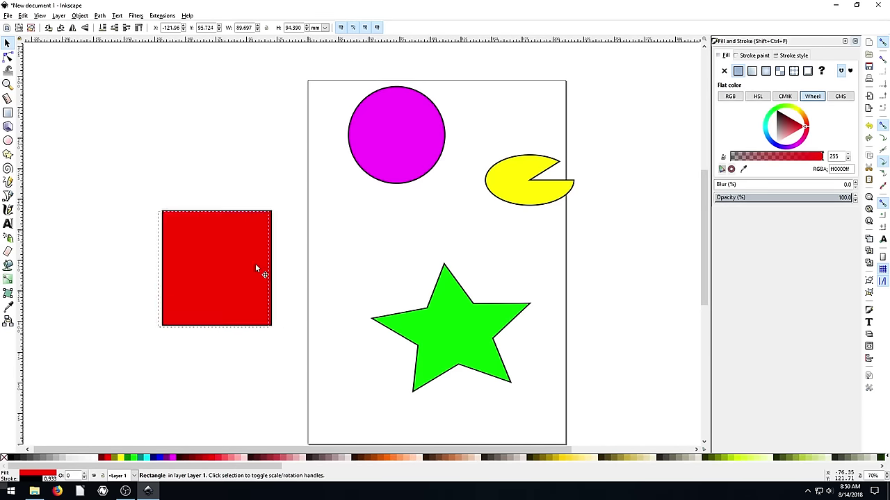
pyautogui.click(401, 134)
pyautogui.moveTo(381, 130); pyautogui.dragTo(360, 140)
pyautogui.hotkey('ctrl', 'd')
# Stack a circle copy above the original and shrink the top and middle circles into a snowman column.
pyautogui.scroll(3, 375, 181)
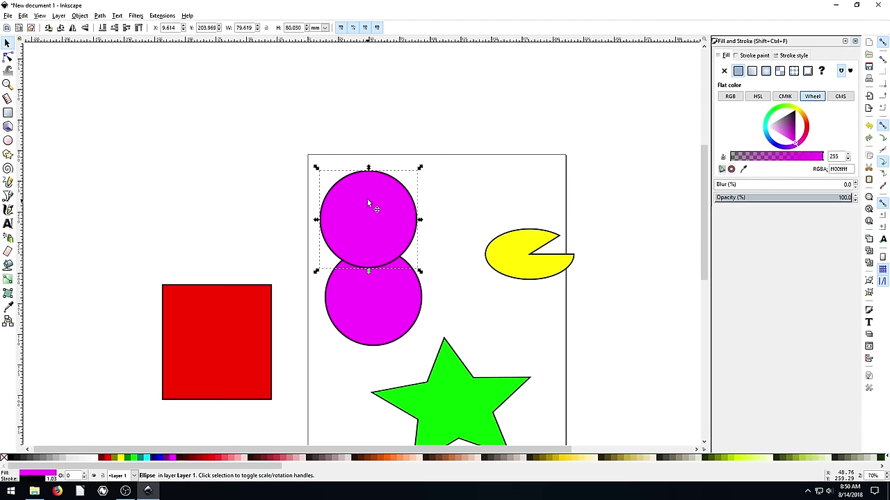
pyautogui.hotkey('ctrl', 'd')
pyautogui.moveTo(367, 198); pyautogui.dragTo(359, 107)
pyautogui.moveTo(412, 84); pyautogui.dragTo(375, 125)
pyautogui.click(377, 209)
pyautogui.moveTo(423, 166); pyautogui.dragTo(395, 194)
pyautogui.moveTo(354, 172); pyautogui.dragTo(363, 193)
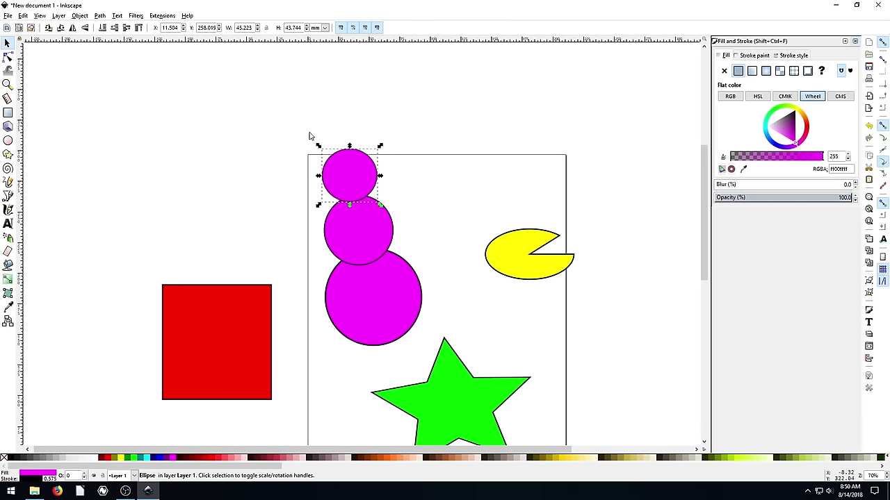
# Move the three magenta circles right and push the yellow Pac-Man past the page's right edge.
pyautogui.click(464, 311)
pyautogui.scroll(-2, 433, 305)
pyautogui.scroll(3, 417, 295)
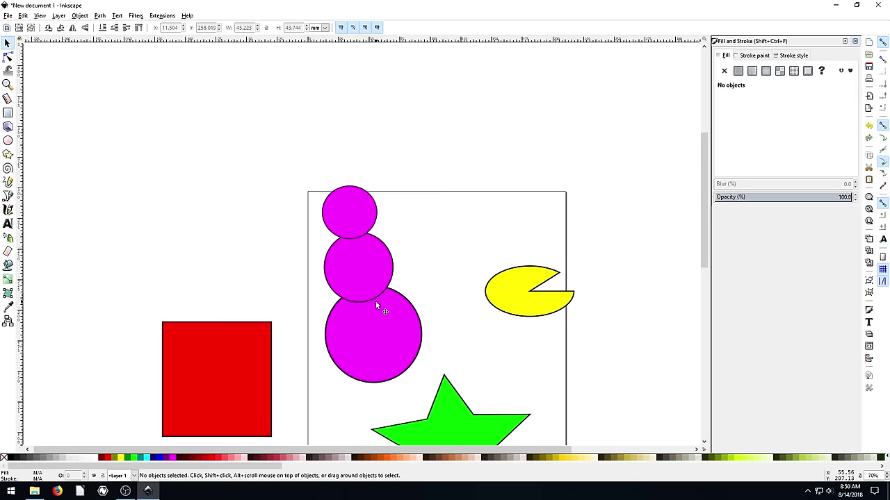
pyautogui.scroll(-4, 378, 304)
pyautogui.scroll(2, 342, 225)
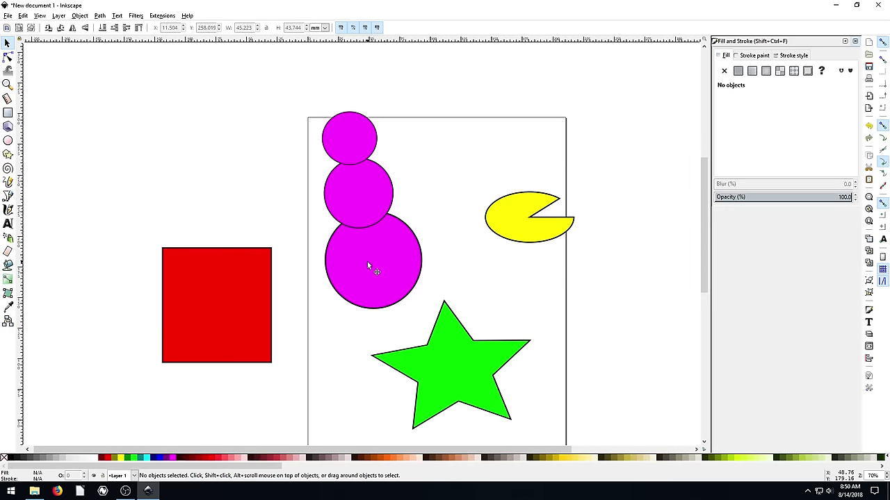
pyautogui.moveTo(368, 267); pyautogui.dragTo(434, 251)
pyautogui.moveTo(373, 195); pyautogui.dragTo(436, 189)
pyautogui.moveTo(358, 139); pyautogui.dragTo(416, 141)
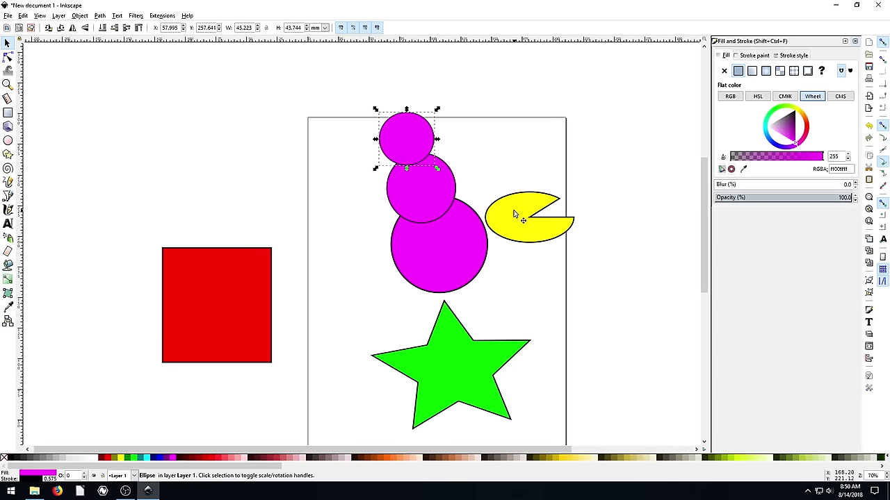
pyautogui.moveTo(514, 215); pyautogui.dragTo(623, 231)
# Select the three stacked magenta circles together.
pyautogui.click(515, 160)
pyautogui.click(431, 138)
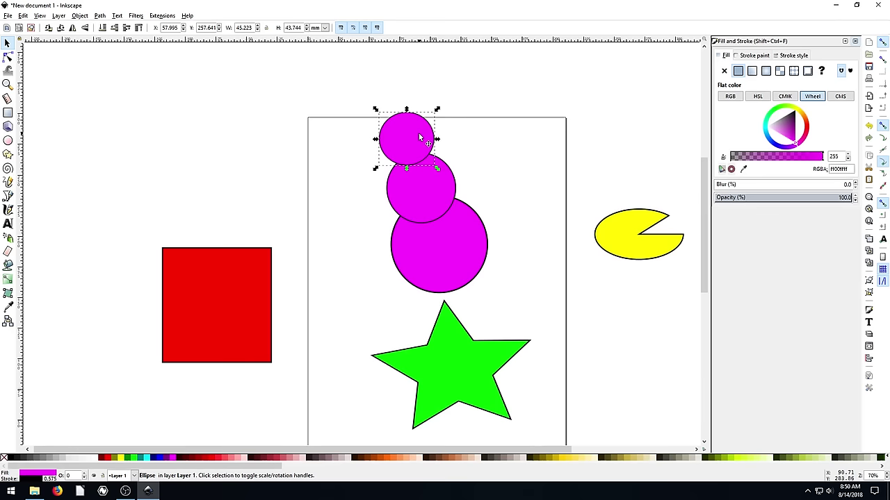
pyautogui.keyDown('shift'); pyautogui.click(432, 182); pyautogui.keyUp('shift')
pyautogui.keyDown('shift'); pyautogui.click(449, 248); pyautogui.keyUp('shift')
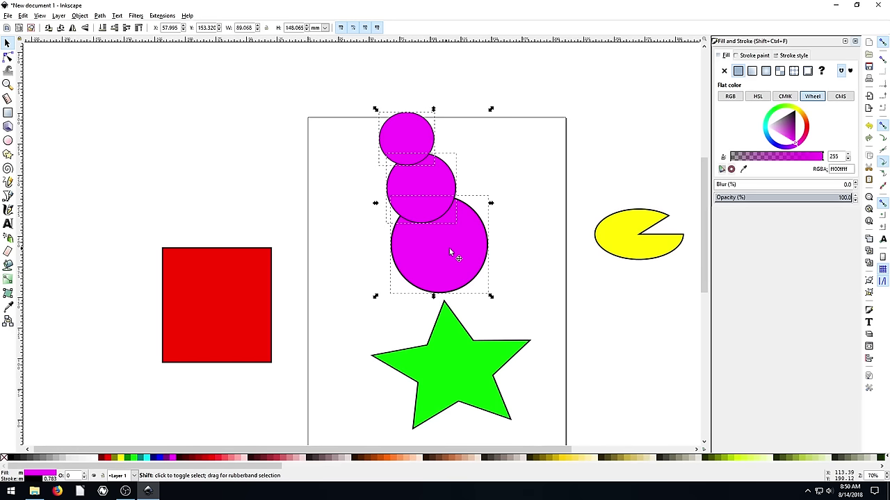
pyautogui.click(538, 173)
pyautogui.moveTo(541, 76); pyautogui.dragTo(338, 317)
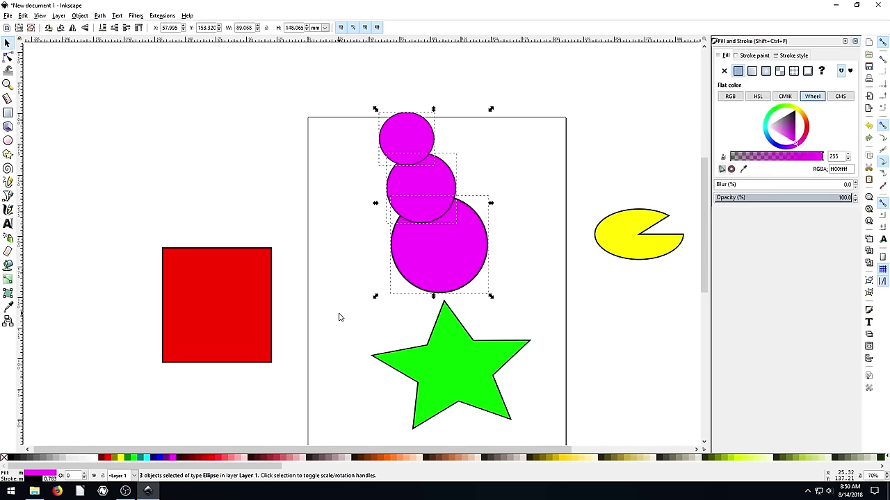
# Group the three magenta circles using Object > Group.
pyautogui.click(544, 179)
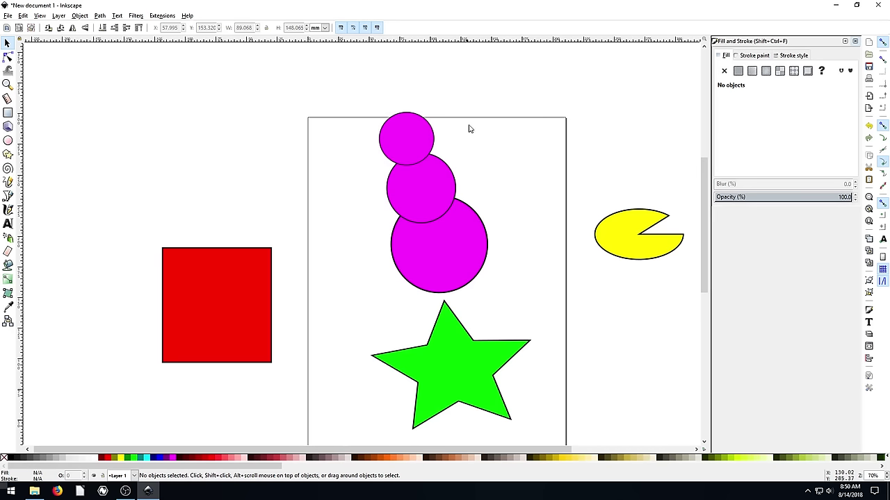
pyautogui.moveTo(538, 80); pyautogui.dragTo(355, 303)
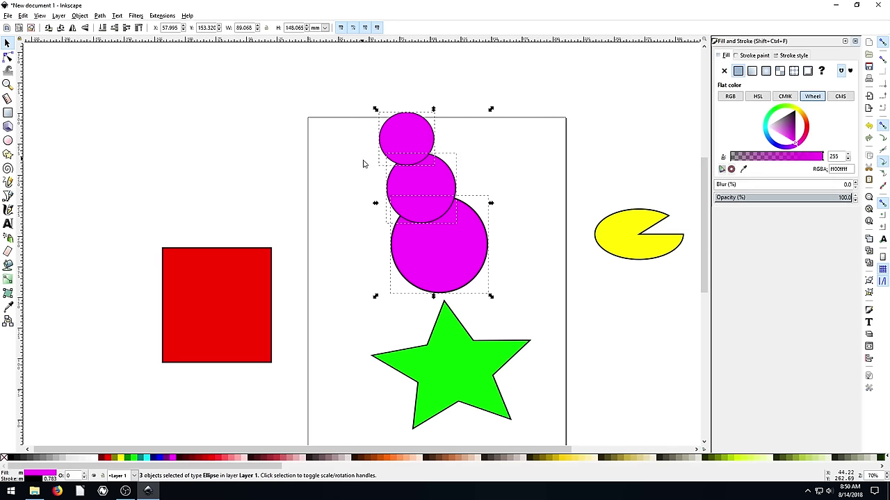
pyautogui.click(80, 16)
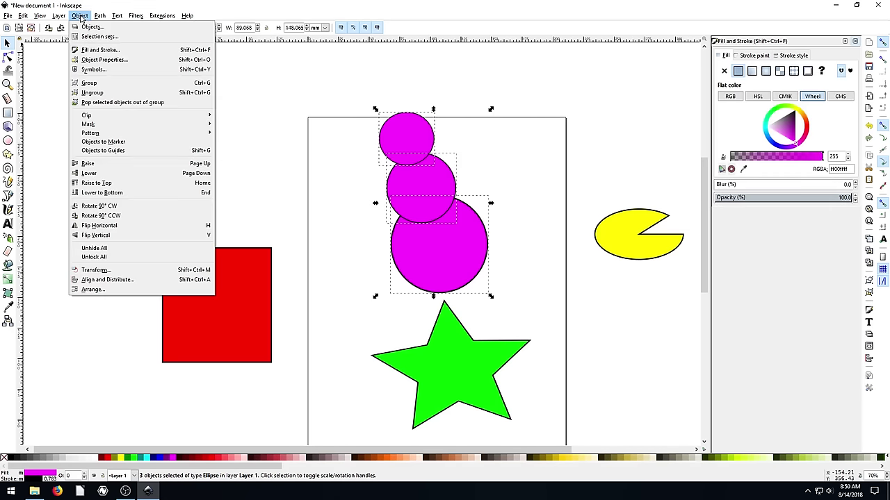
pyautogui.click(90, 84)
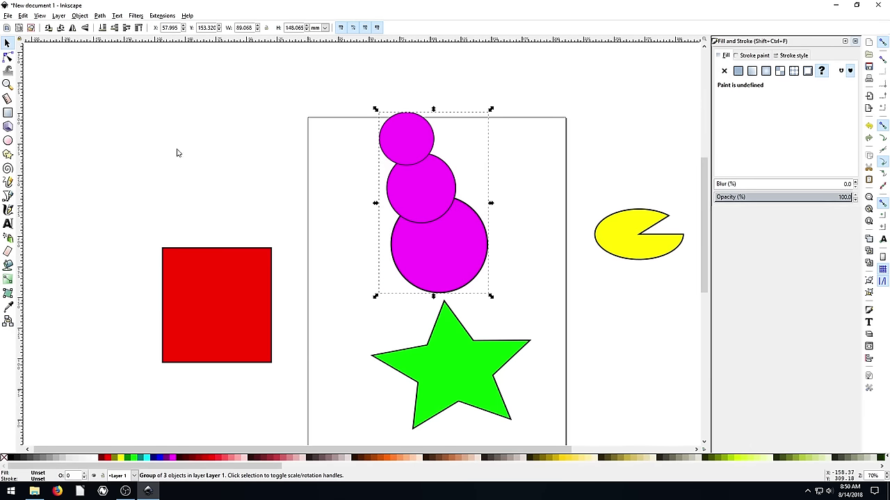
# Move the circle group up and right and narrow it horizontally.
pyautogui.moveTo(421, 162); pyautogui.dragTo(388, 143)
pyautogui.click(380, 255)
pyautogui.click(224, 298)
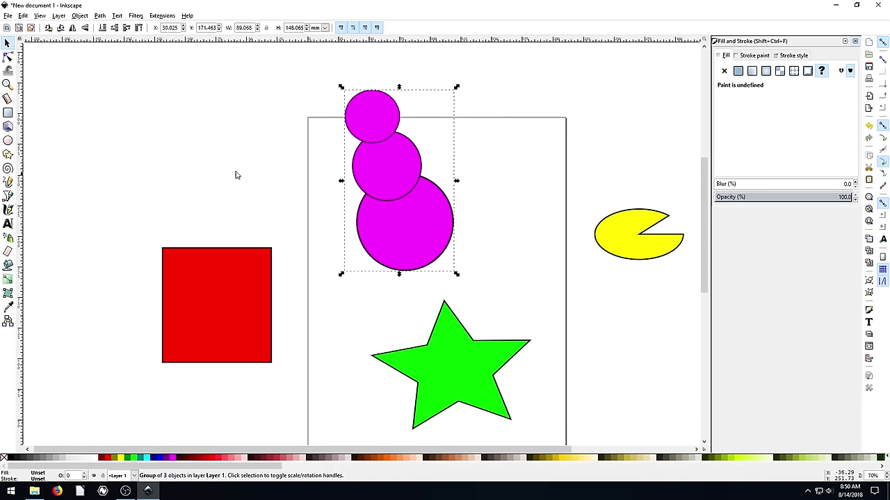
pyautogui.click(236, 175)
pyautogui.click(399, 238)
pyautogui.click(260, 193)
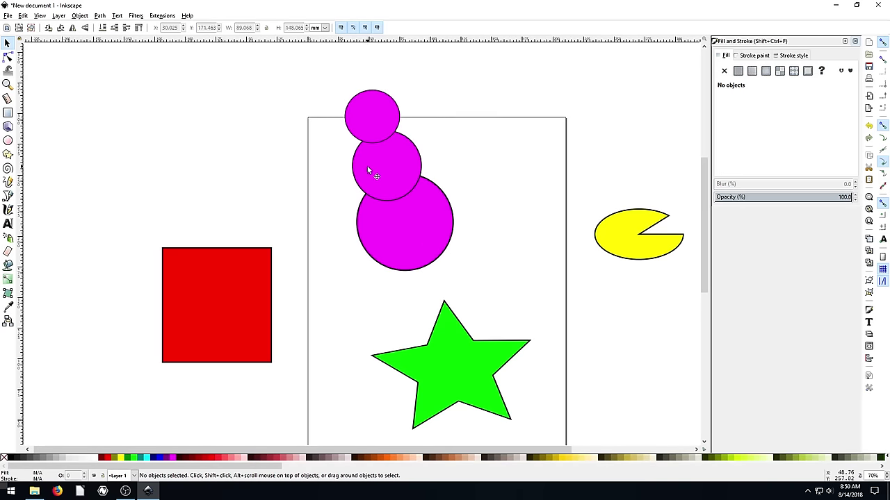
pyautogui.click(369, 169)
pyautogui.click(255, 173)
pyautogui.moveTo(371, 123); pyautogui.dragTo(412, 111)
pyautogui.moveTo(440, 77)
pyautogui.mouseDown()
pyautogui.moveTo(443, 95)
pyautogui.moveTo(439, 77)
pyautogui.mouseUp()
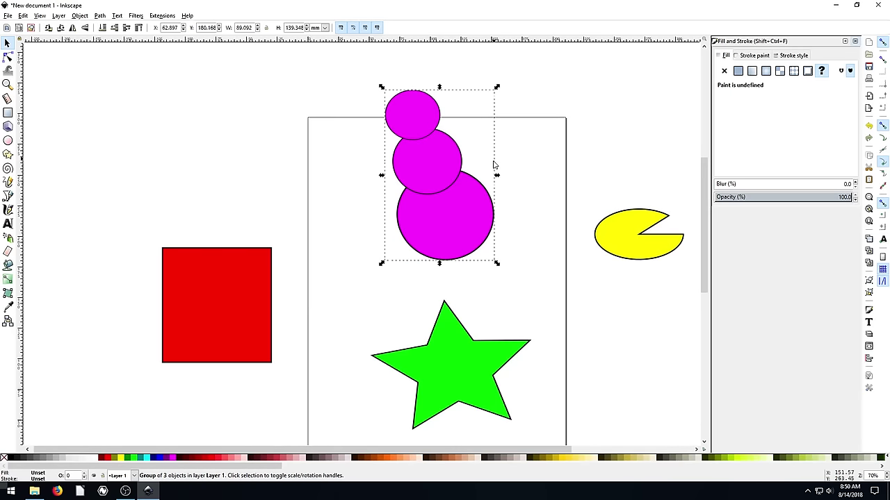
pyautogui.moveTo(496, 170); pyautogui.dragTo(467, 175)
# Fill the circle group light grey, widen it to about 101.68 mm, and shift it up-left.
pyautogui.click(105, 458)
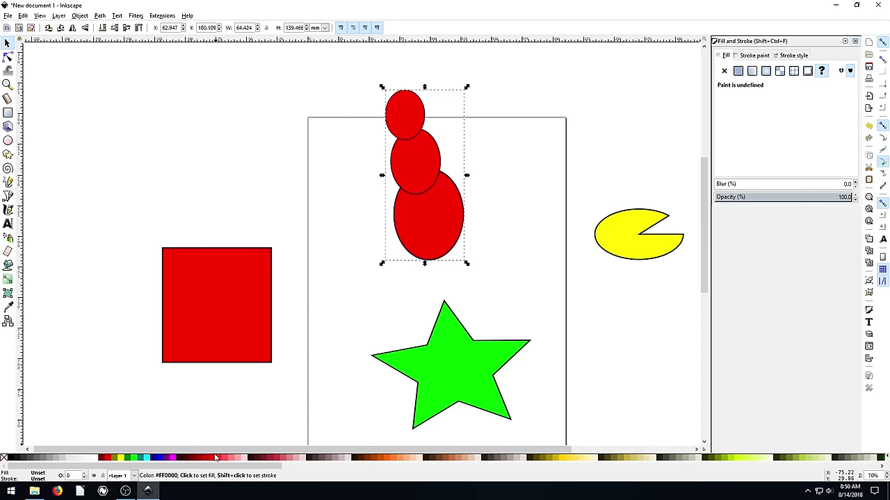
pyautogui.click(70, 459)
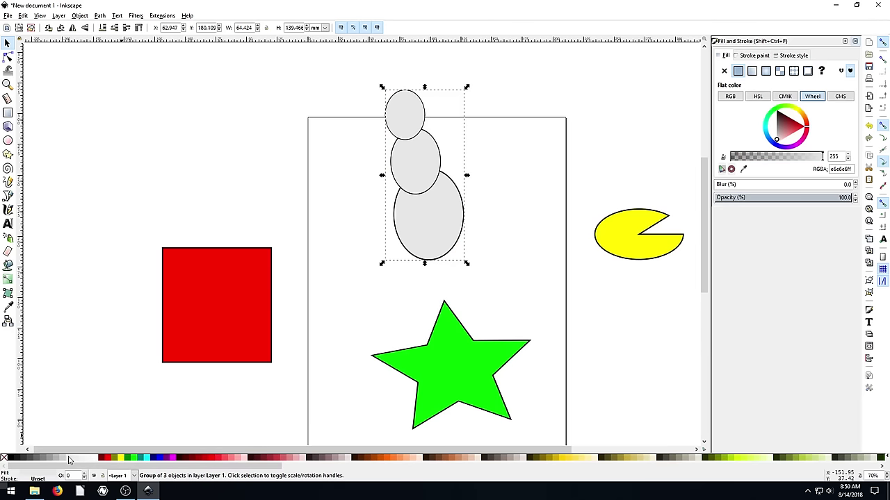
pyautogui.click(186, 192)
pyautogui.moveTo(413, 175); pyautogui.dragTo(485, 178)
pyautogui.click(271, 175)
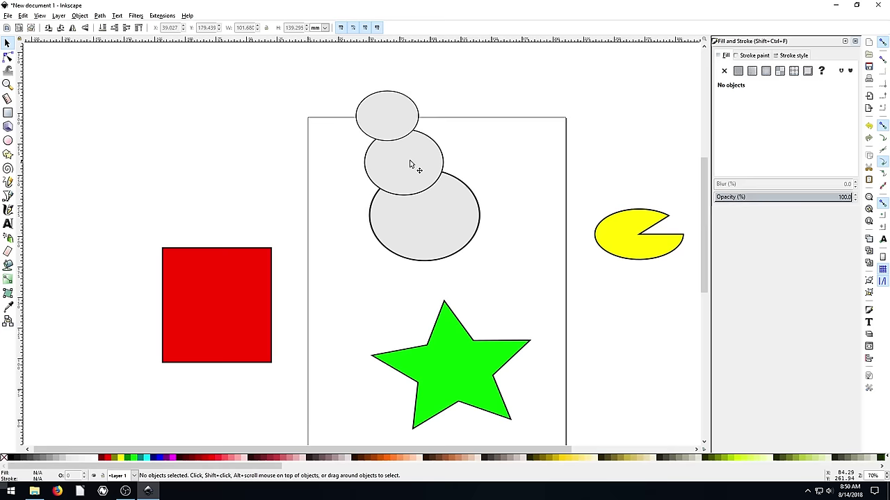
pyautogui.moveTo(411, 163)
pyautogui.mouseDown()
pyautogui.moveTo(417, 143)
pyautogui.moveTo(406, 141)
pyautogui.mouseUp()
# Ungroup the grey ellipses and line the top and middle ones up over the bottom one.
pyautogui.click(81, 15)
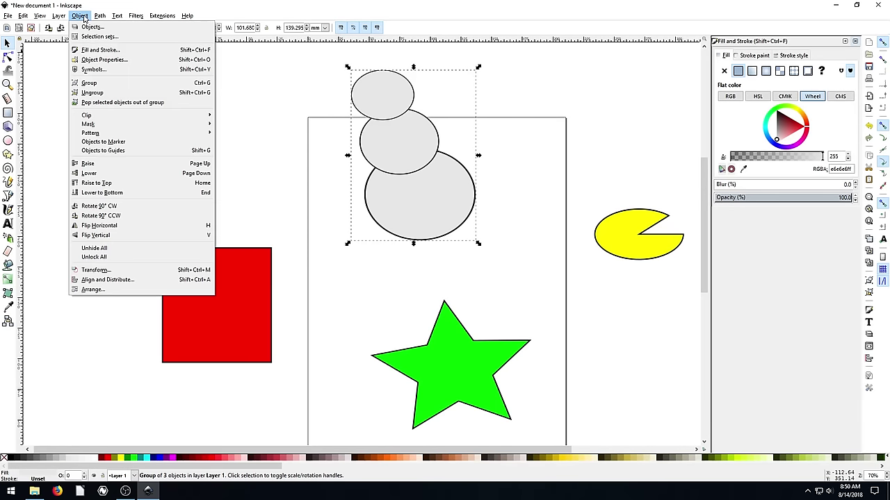
pyautogui.click(94, 92)
pyautogui.click(290, 134)
pyautogui.moveTo(397, 95); pyautogui.dragTo(367, 99)
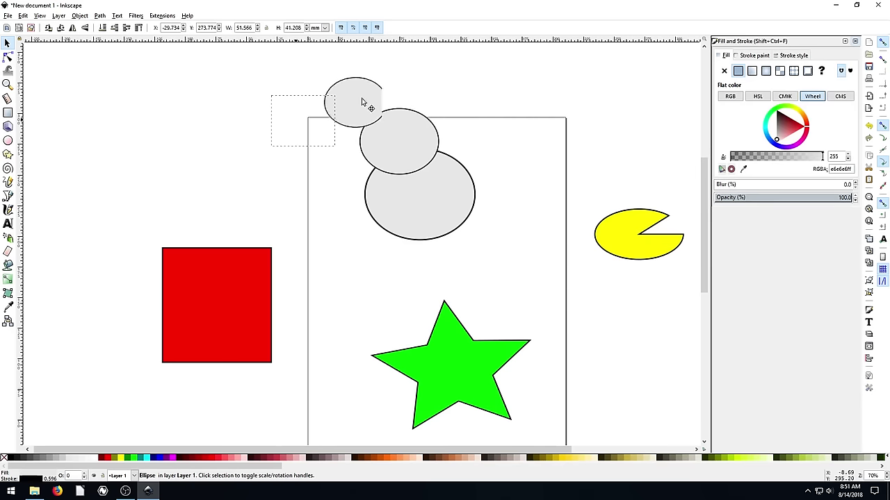
pyautogui.click(391, 93)
pyautogui.moveTo(399, 145); pyautogui.dragTo(400, 151)
pyautogui.click(453, 151)
pyautogui.click(423, 149)
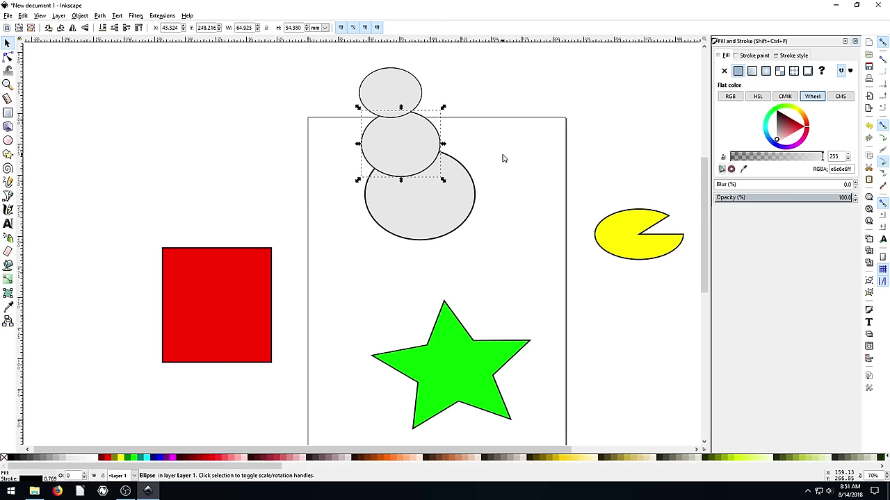
pyautogui.click(503, 158)
# Regroup the three ellipses with Ctrl+G and move the group slightly lower on the page's top edge.
pyautogui.moveTo(510, 51); pyautogui.dragTo(323, 253)
pyautogui.hotkey('ctrl', 'g')
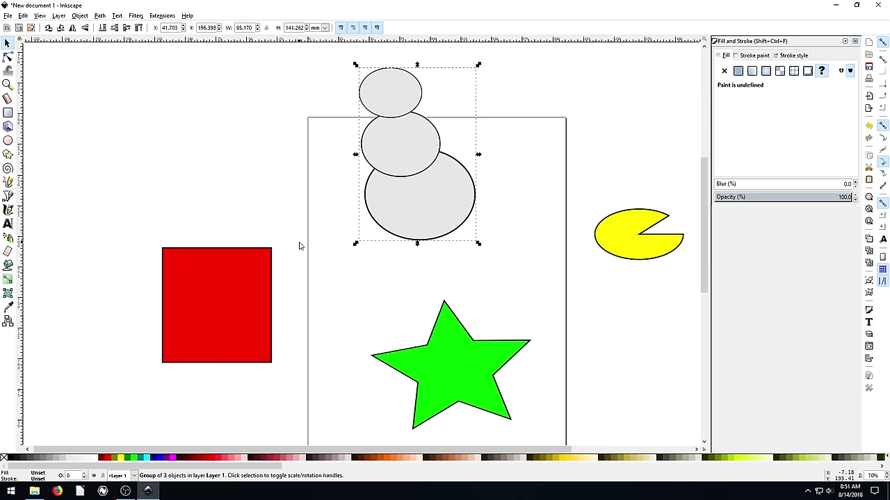
pyautogui.moveTo(429, 154); pyautogui.dragTo(390, 183)
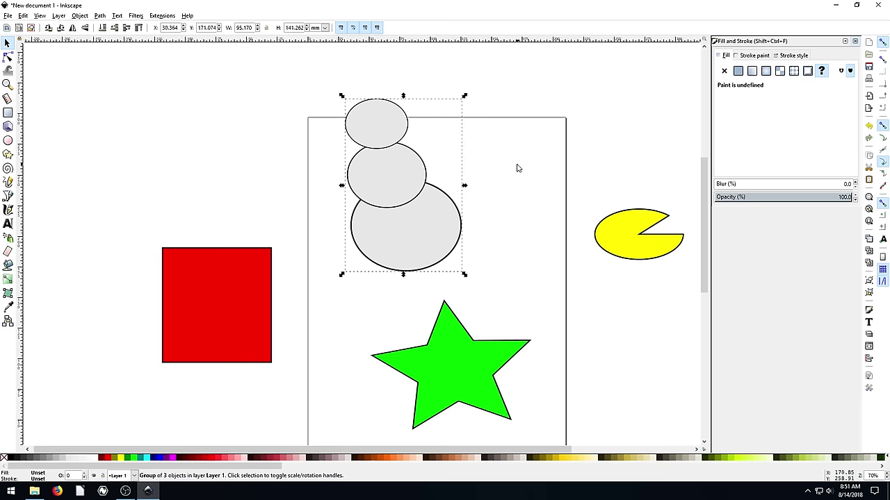
pyautogui.click(488, 169)
pyautogui.moveTo(372, 200)
pyautogui.mouseDown()
pyautogui.moveTo(407, 191)
pyautogui.moveTo(384, 189)
pyautogui.mouseUp()
pyautogui.click(510, 174)
pyautogui.click(420, 166)
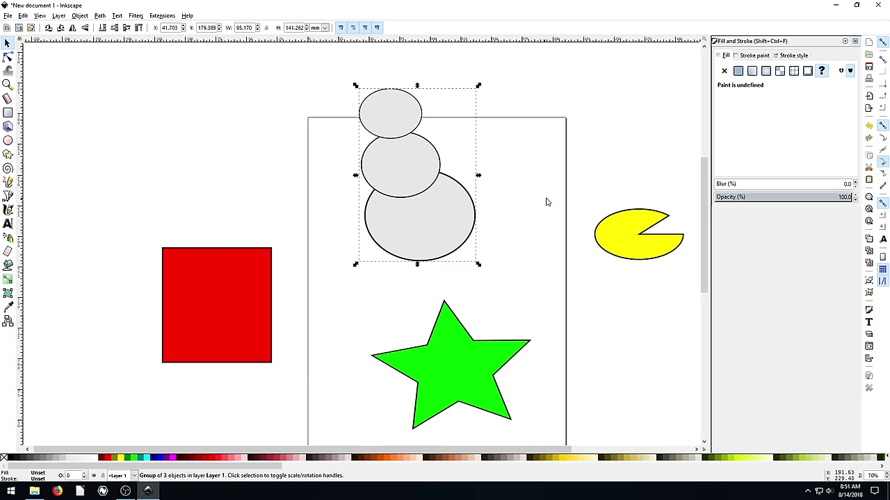
# Inside the group, arrange the two small grey ellipses side by side atop the large one.
pyautogui.doubleClick(410, 173)
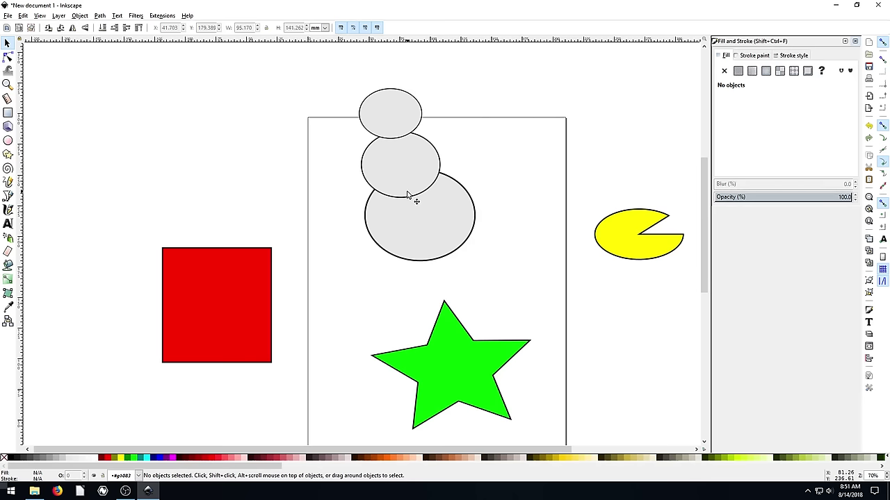
pyautogui.click(408, 174)
pyautogui.moveTo(408, 174); pyautogui.dragTo(435, 169)
pyautogui.moveTo(394, 113); pyautogui.dragTo(425, 127)
pyautogui.moveTo(410, 206); pyautogui.dragTo(362, 186)
pyautogui.moveTo(431, 174); pyautogui.dragTo(362, 156)
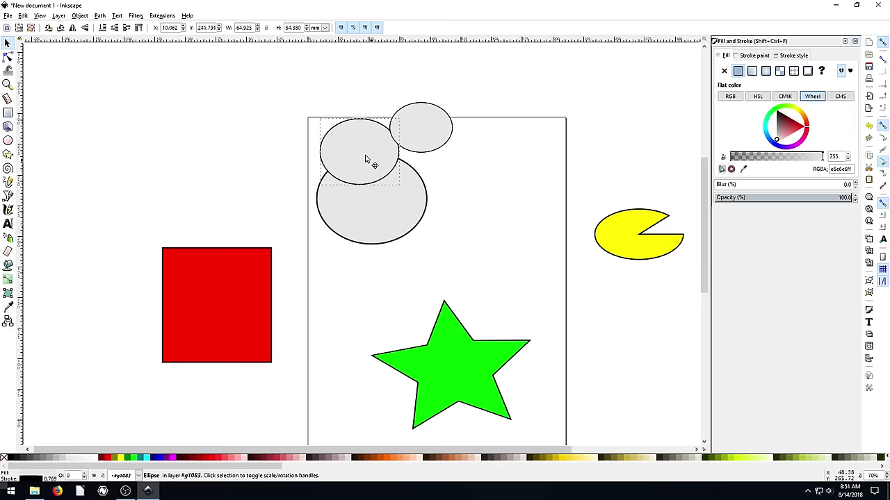
pyautogui.moveTo(418, 122); pyautogui.dragTo(399, 150)
pyautogui.press('Escape')
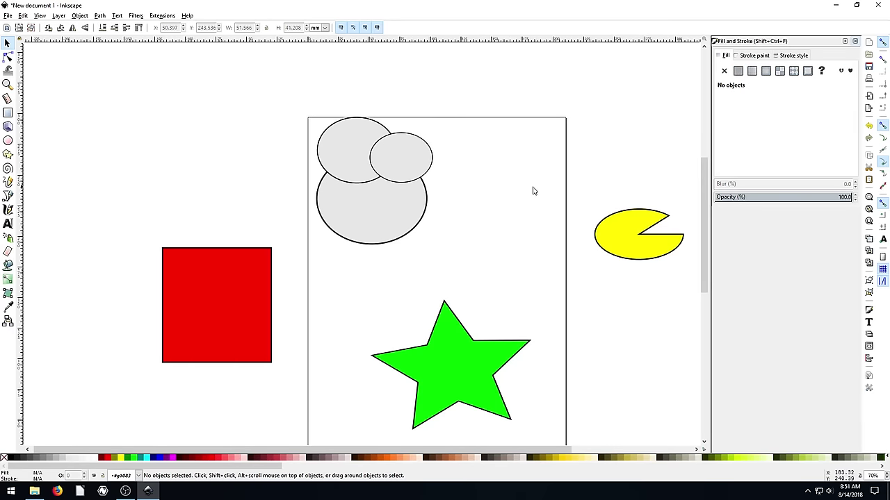
pyautogui.click(406, 157)
pyautogui.click(433, 199)
# Place the ellipse group at the page's top-left and move the red square onto the left edge.
pyautogui.click(367, 155)
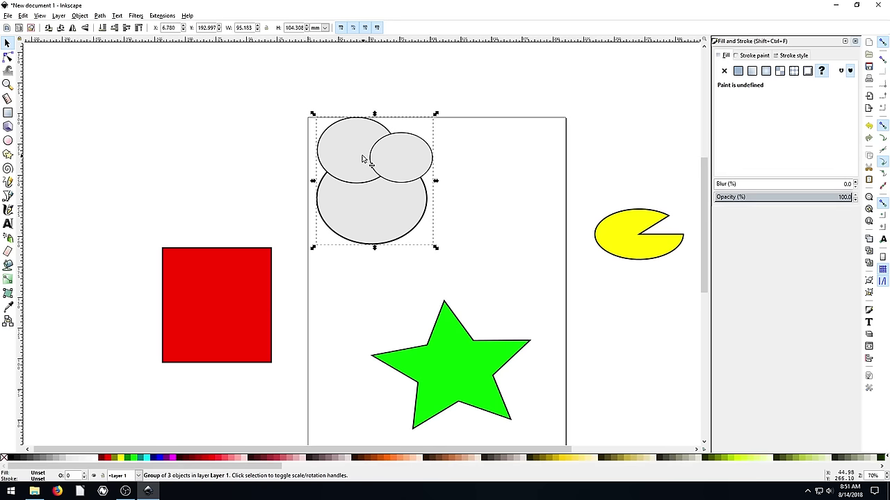
pyautogui.moveTo(367, 155); pyautogui.dragTo(338, 153)
pyautogui.click(221, 149)
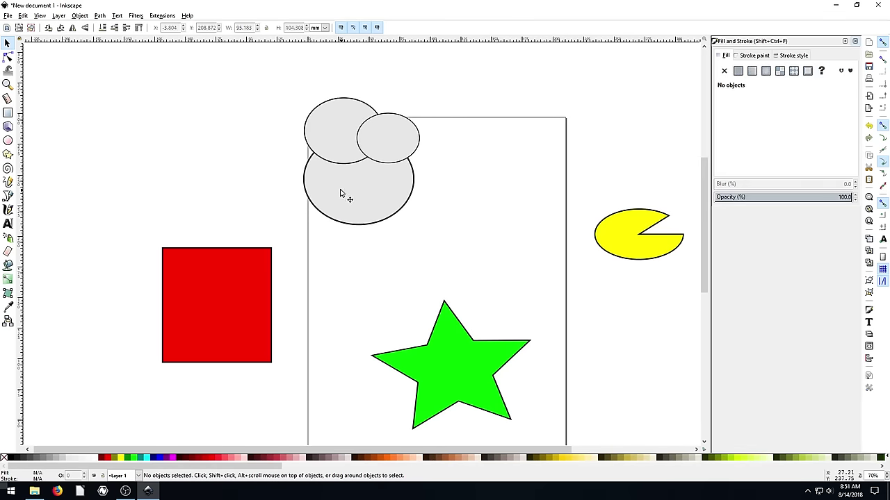
pyautogui.moveTo(343, 193); pyautogui.dragTo(419, 189)
pyautogui.click(332, 173)
pyautogui.moveTo(395, 134); pyautogui.dragTo(322, 133)
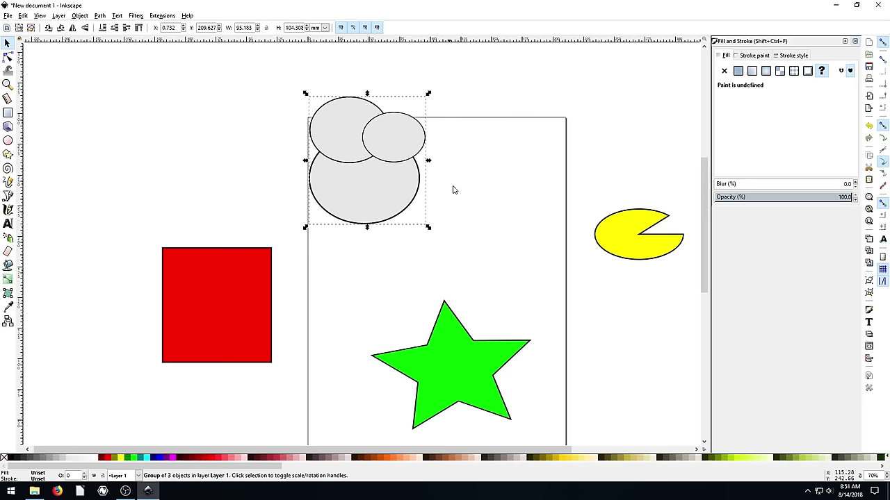
pyautogui.click(480, 206)
pyautogui.moveTo(251, 310); pyautogui.dragTo(290, 319)
# Lower the grey circle group beneath the star and move the green star off the page's upper left.
pyautogui.scroll(-2, 417, 263)
pyautogui.scroll(1, 417, 263)
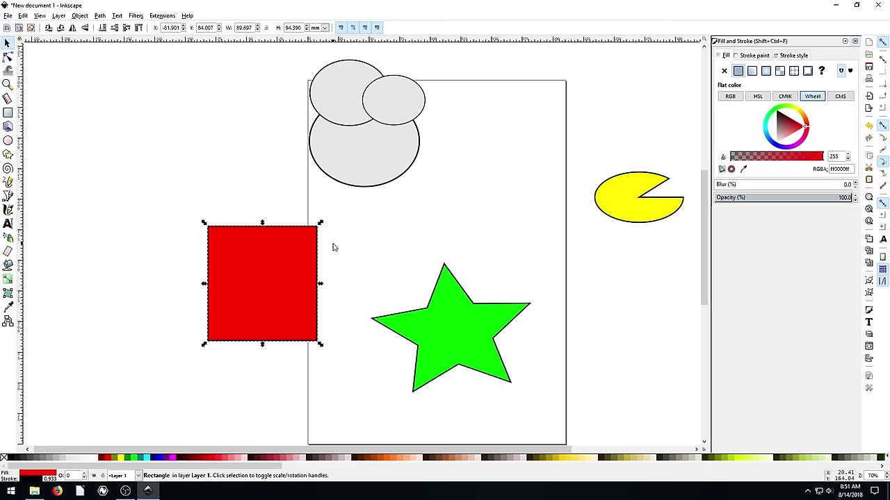
pyautogui.scroll(4, 379, 218)
pyautogui.scroll(-6, 396, 229)
pyautogui.scroll(5, 412, 243)
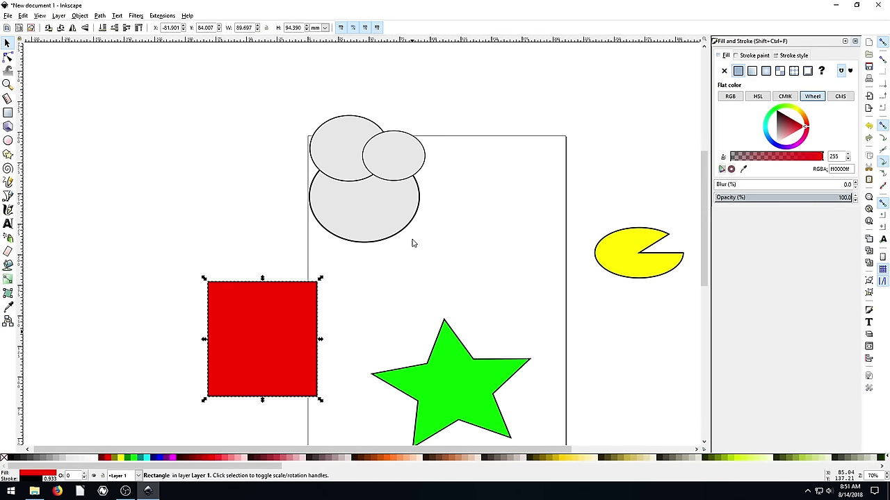
pyautogui.moveTo(452, 374); pyautogui.dragTo(407, 284)
pyautogui.click(357, 168)
pyautogui.moveTo(357, 169); pyautogui.dragTo(407, 279)
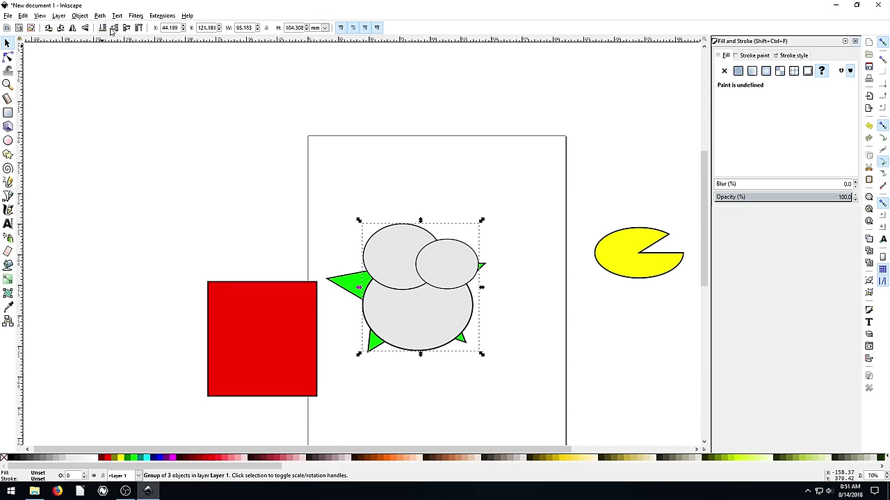
pyautogui.click(114, 29)
pyautogui.click(419, 295)
pyautogui.moveTo(419, 295); pyautogui.dragTo(278, 208)
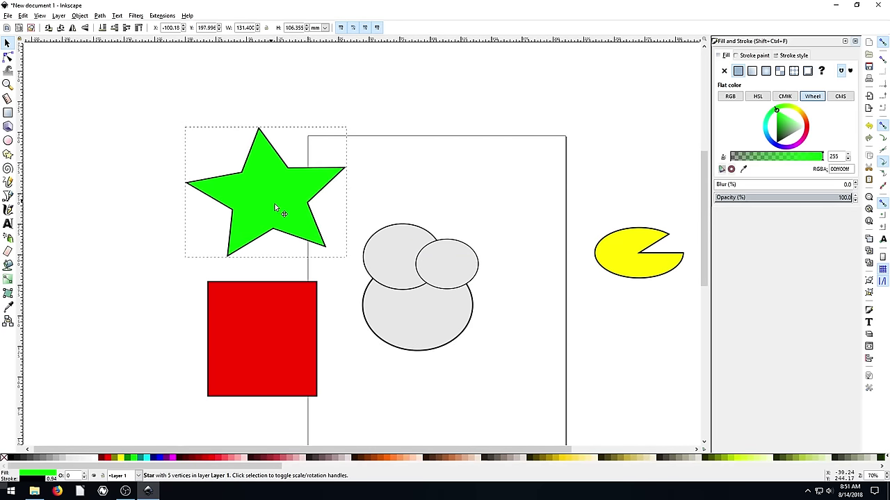
# Shift the circle group and red square right, and place the Pac-Man straddling the page's top edge.
pyautogui.moveTo(440, 276); pyautogui.dragTo(455, 227)
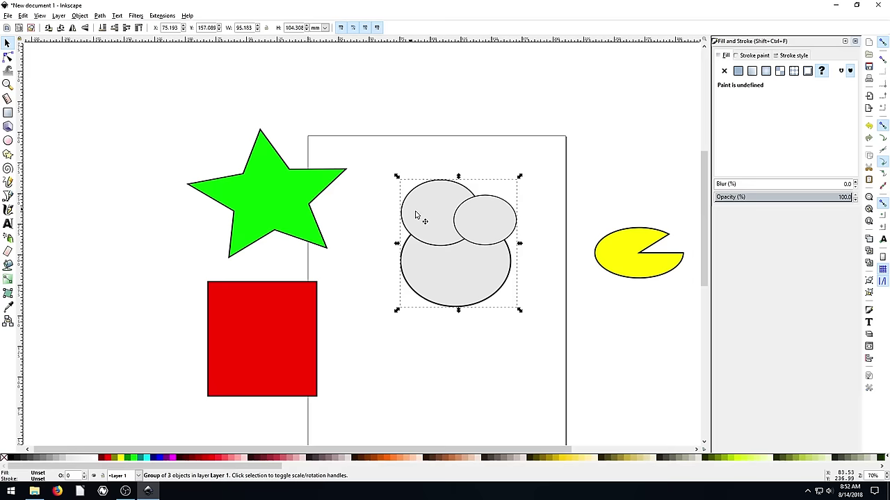
pyautogui.moveTo(415, 214)
pyautogui.mouseDown()
pyautogui.moveTo(247, 188)
pyautogui.moveTo(409, 209)
pyautogui.mouseUp()
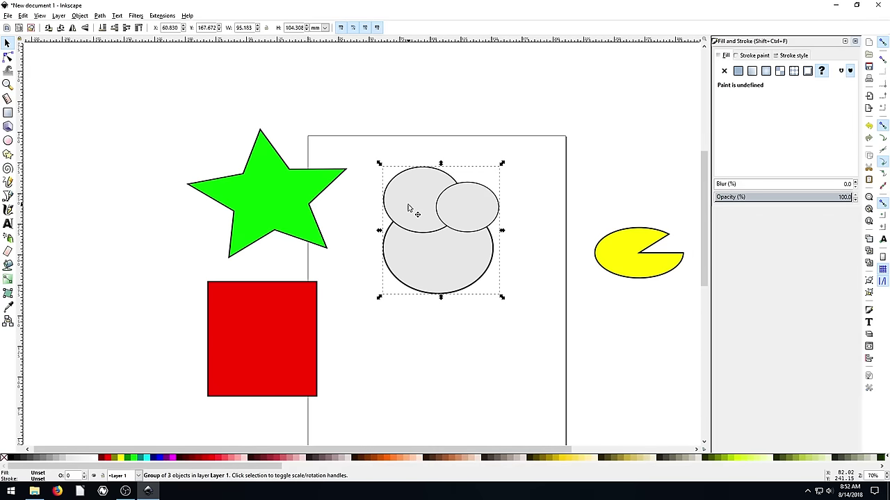
pyautogui.moveTo(283, 342); pyautogui.dragTo(326, 321)
pyautogui.click(426, 242)
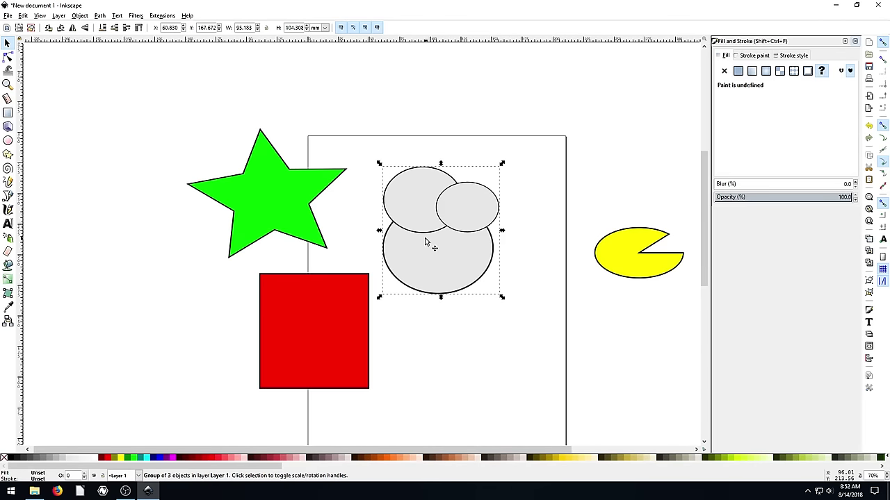
pyautogui.moveTo(426, 241); pyautogui.dragTo(470, 254)
pyautogui.moveTo(608, 255); pyautogui.dragTo(401, 144)
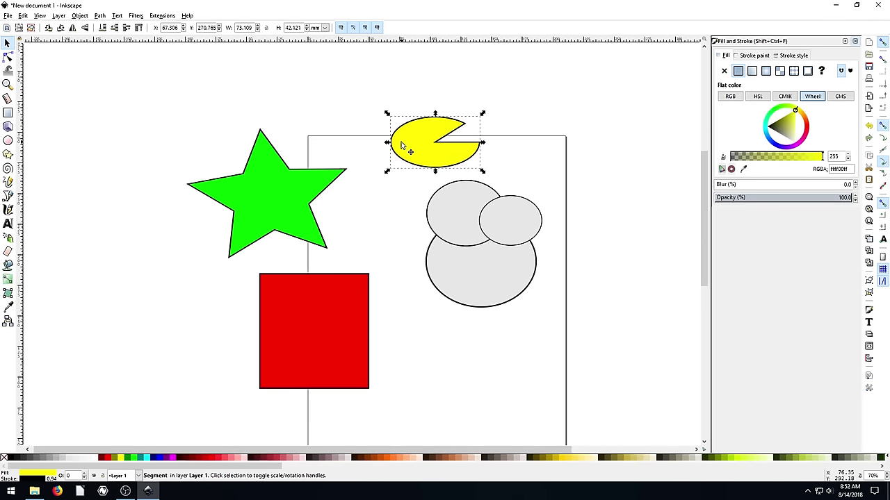
# Tab-select the grey ellipse group, lower it to X 92.958, Y 137.434 mm, then cycle through shapes.
pyautogui.click(528, 295)
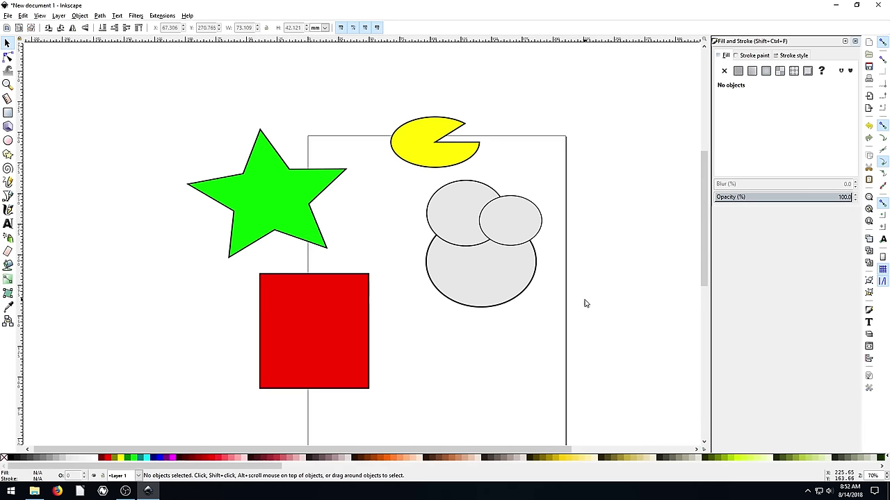
pyautogui.press('Tab')
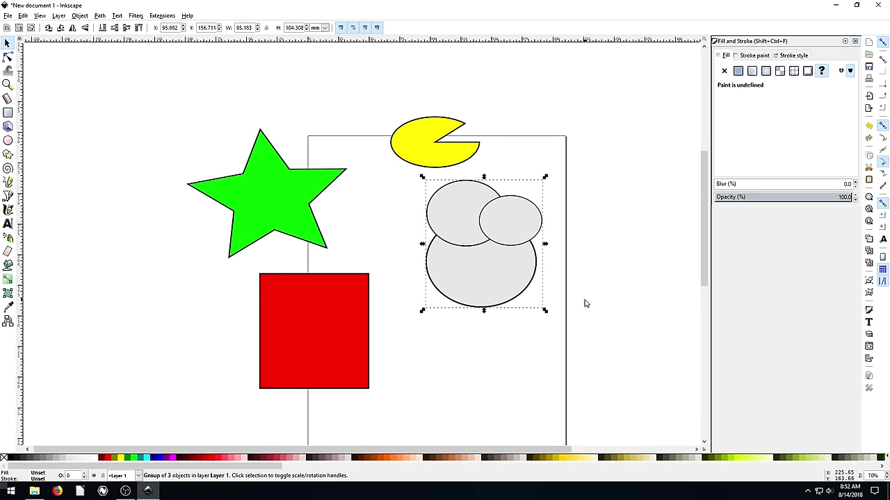
pyautogui.moveTo(465, 237); pyautogui.dragTo(461, 260)
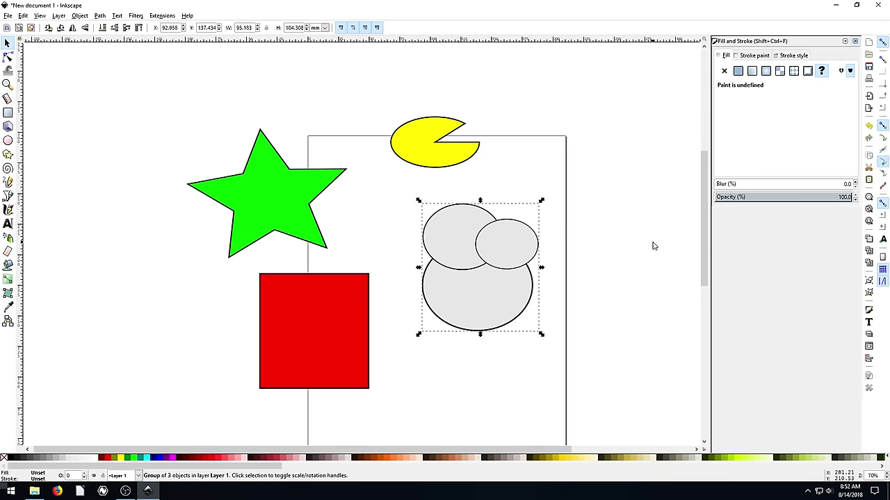
pyautogui.press('Tab')
pyautogui.press('Tab')
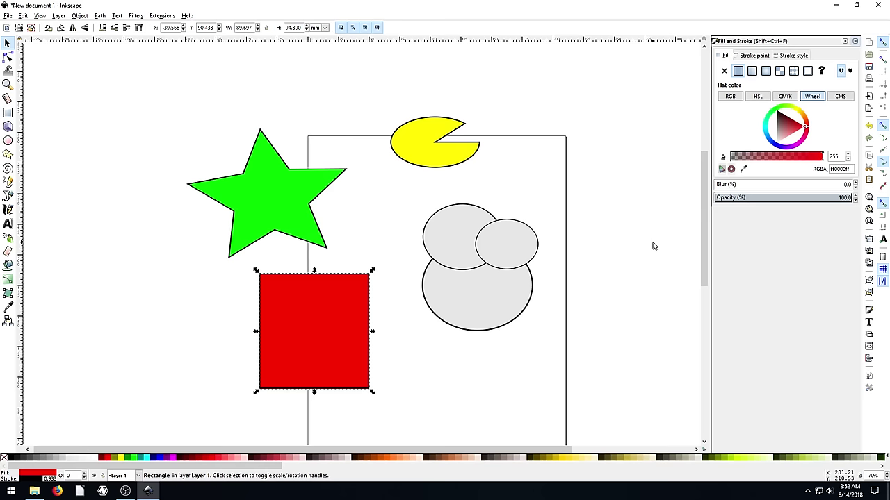
pyautogui.press('Tab')
pyautogui.press('Tab')
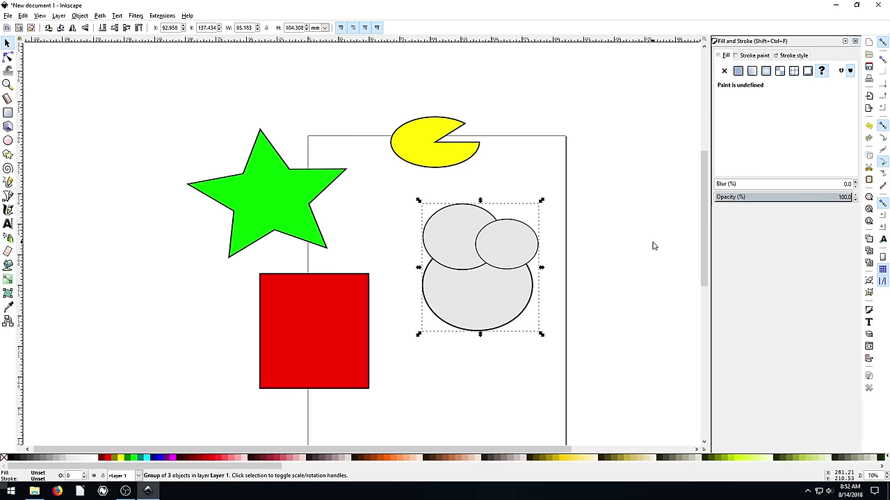
pyautogui.press('Tab')
pyautogui.press('Tab')
pyautogui.press('Tab')
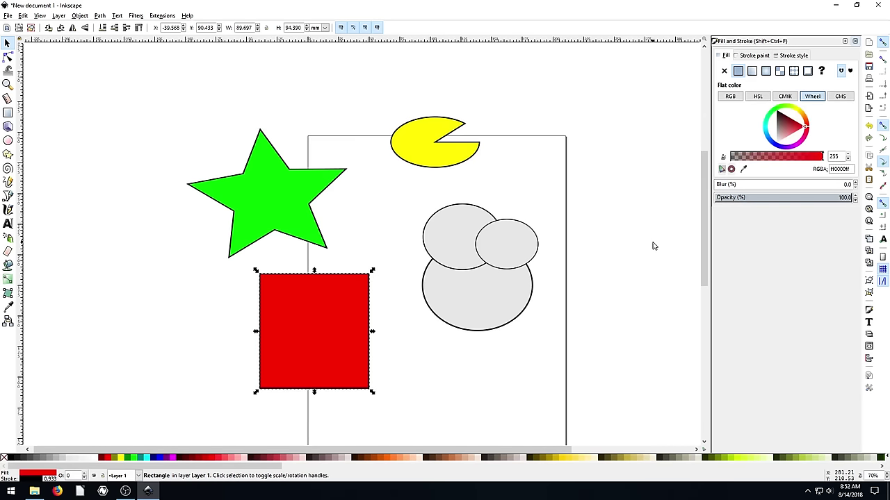
pyautogui.press('Tab')
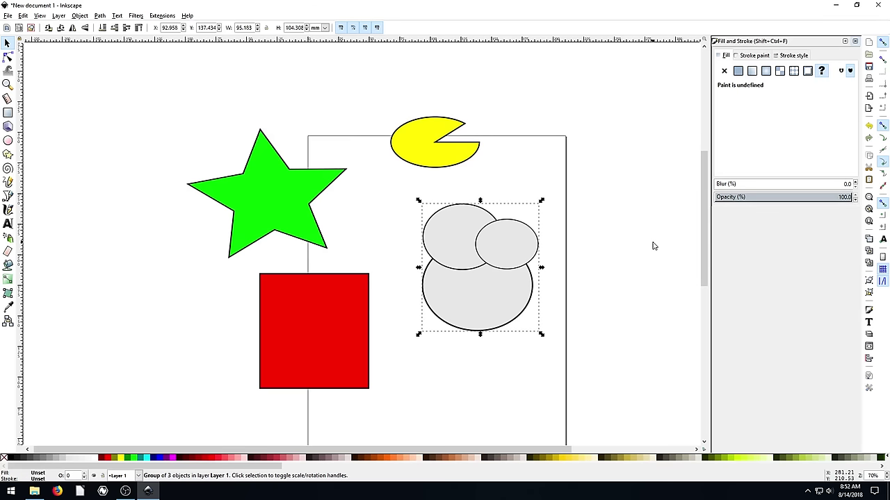
# Move the grey circle group onto the page's right edge and the red square under the Pac-Man.
pyautogui.click(622, 247)
pyautogui.moveTo(466, 275); pyautogui.dragTo(582, 287)
pyautogui.moveTo(404, 159); pyautogui.dragTo(292, 333)
pyautogui.hotkey('ctrl', 'z')
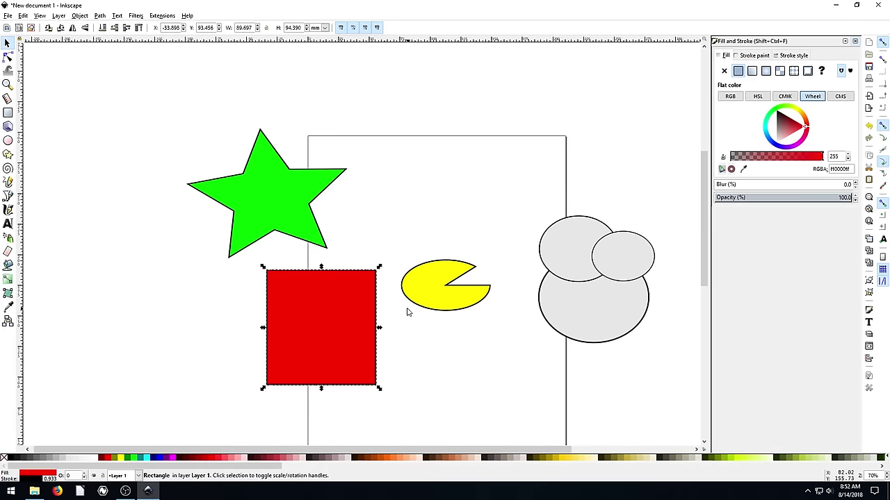
pyautogui.moveTo(317, 294); pyautogui.dragTo(444, 237)
# Lower the yellow Pac-Man behind the red square and nudge the square slightly right.
pyautogui.press('Escape')
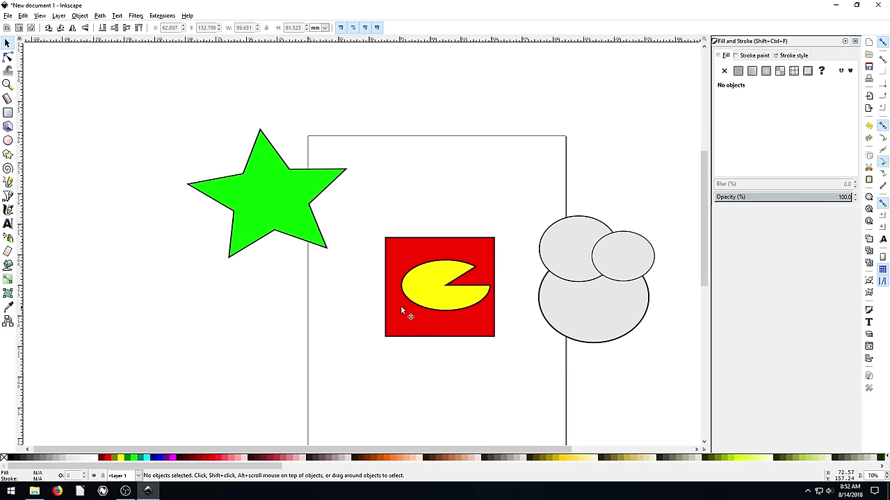
pyautogui.click(427, 293)
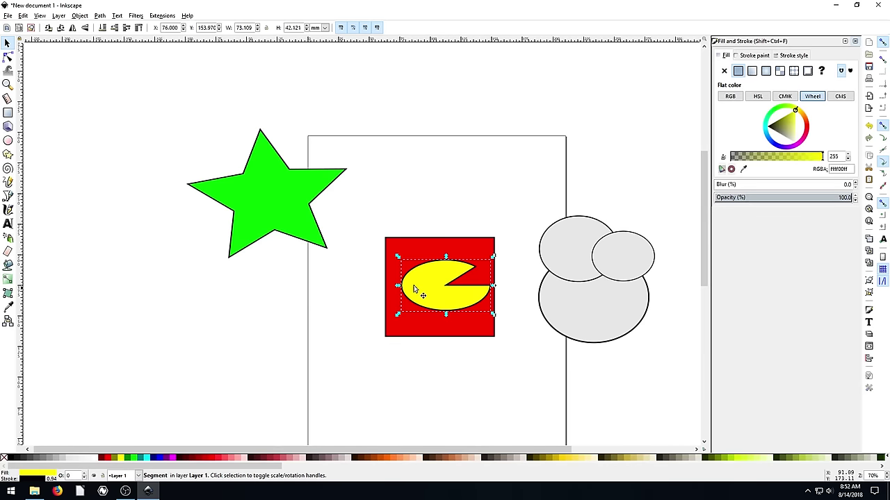
pyautogui.click(103, 27)
pyautogui.click(318, 319)
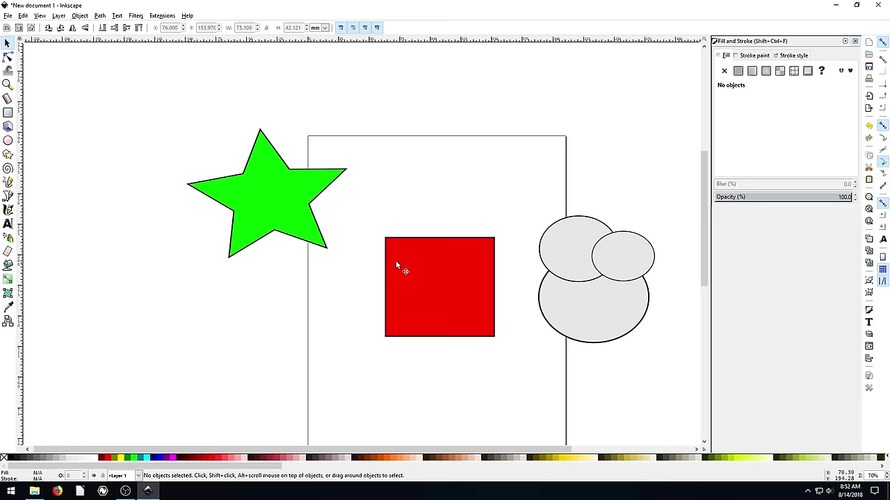
pyautogui.moveTo(401, 264)
pyautogui.mouseDown()
pyautogui.moveTo(219, 353)
pyautogui.moveTo(406, 266)
pyautogui.mouseUp()
pyautogui.click(361, 301)
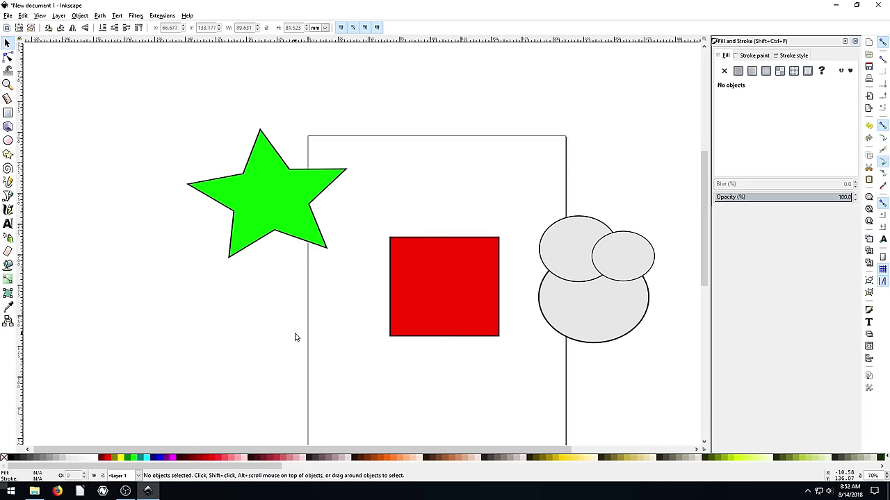
# Reposition both shapes so the red square sits mid-page, completely hiding the Pac-Man.
pyautogui.moveTo(382, 308); pyautogui.dragTo(220, 383)
pyautogui.moveTo(417, 290); pyautogui.dragTo(304, 342)
pyautogui.moveTo(352, 362); pyautogui.dragTo(463, 294)
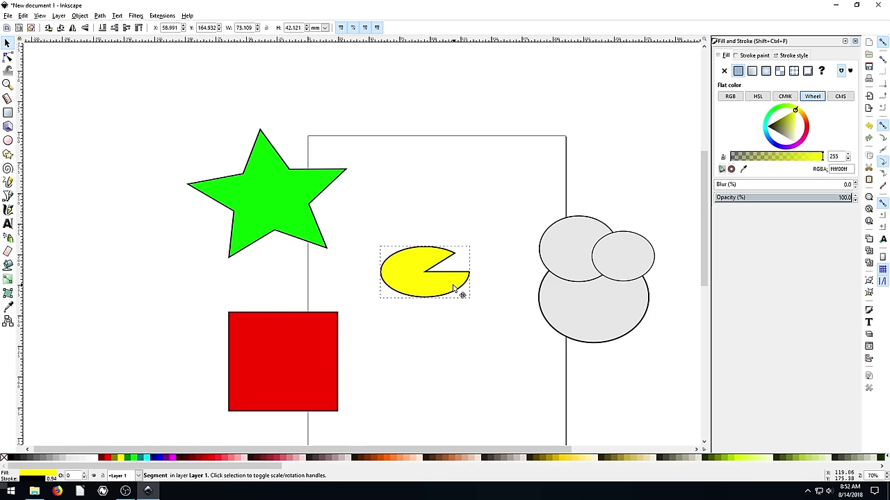
pyautogui.moveTo(272, 387); pyautogui.dragTo(402, 310)
pyautogui.click(271, 342)
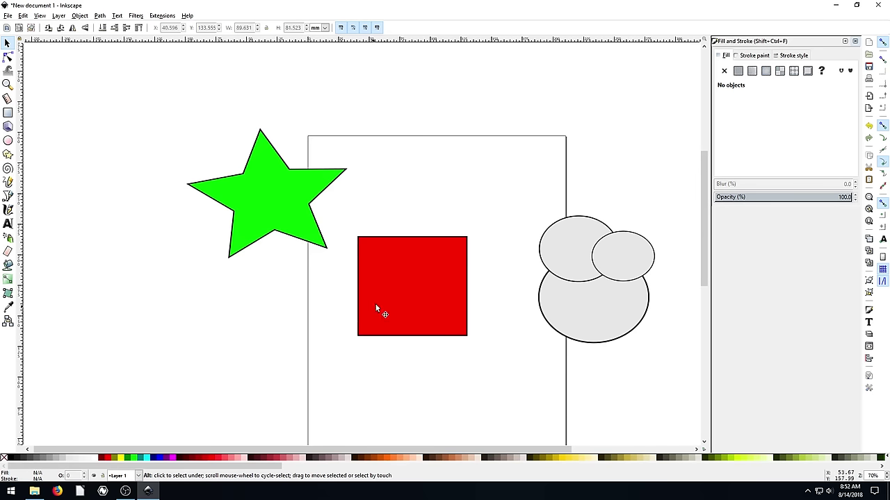
# Select the Pac-Man hidden under the red square and drag it up onto the square's top edge.
pyautogui.click(405, 276)
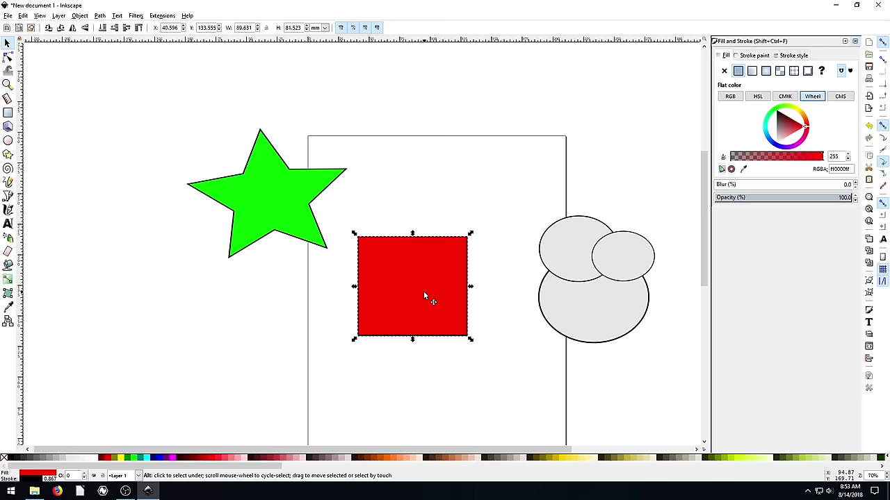
pyautogui.keyDown('alt'); pyautogui.click(408, 277); pyautogui.keyUp('alt')
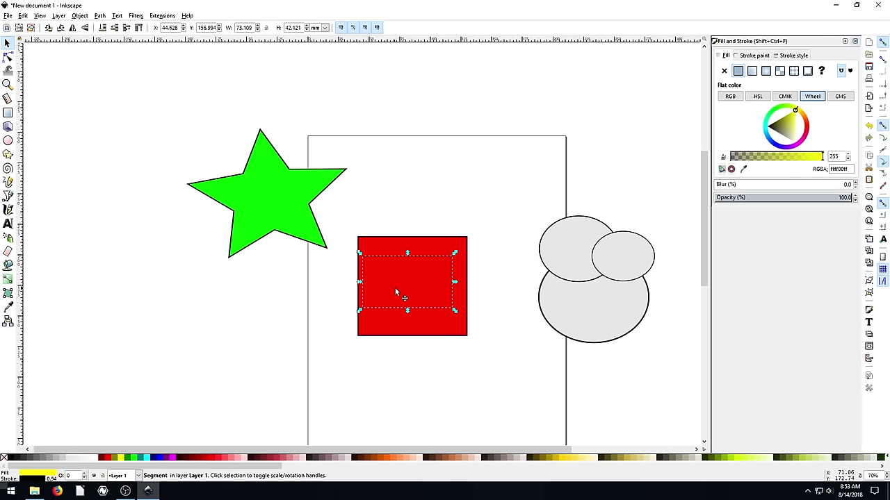
pyautogui.moveTo(405, 280)
pyautogui.mouseDown()
pyautogui.moveTo(332, 323)
pyautogui.moveTo(400, 282)
pyautogui.mouseUp()
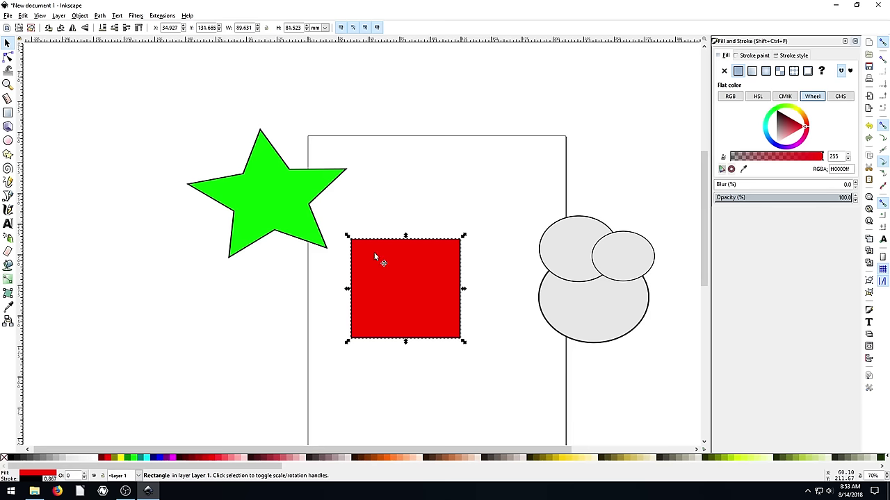
pyautogui.keyDown('alt'); pyautogui.click(400, 283); pyautogui.keyUp('alt')
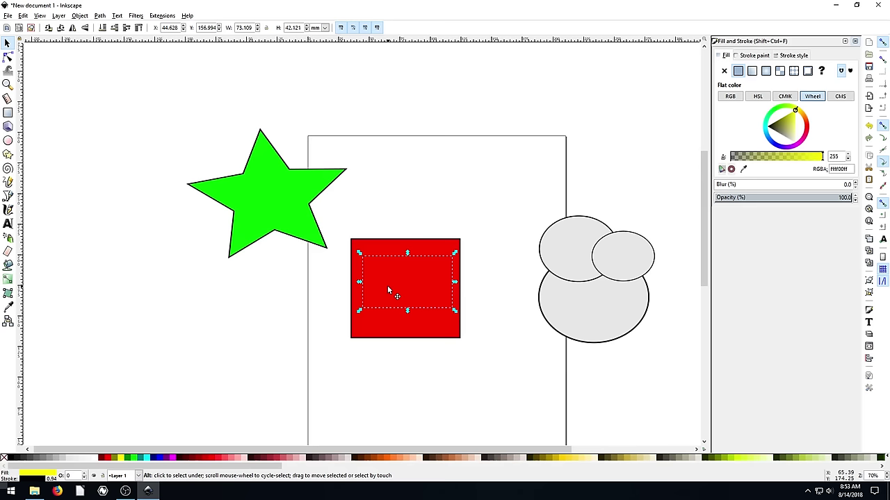
pyautogui.moveTo(385, 278); pyautogui.dragTo(399, 201)
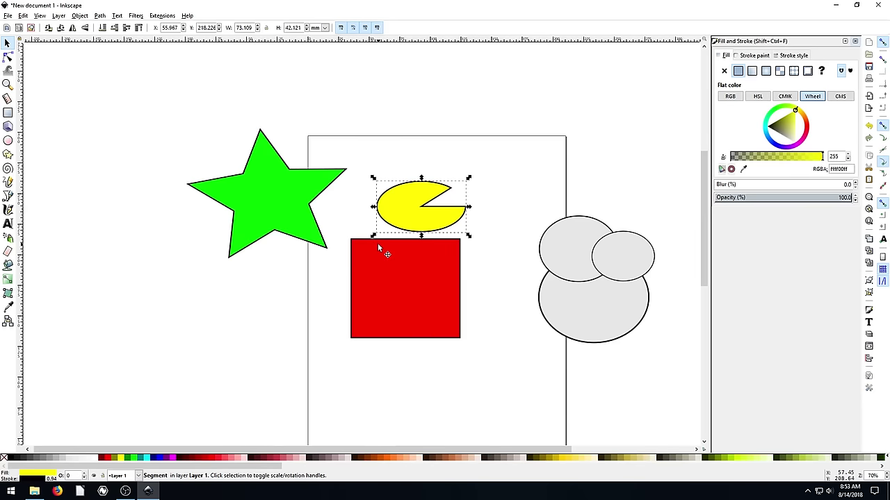
# Move the green star onto the red square, squash it to two-thirds height, and tuck it behind.
pyautogui.moveTo(288, 210); pyautogui.dragTo(337, 309)
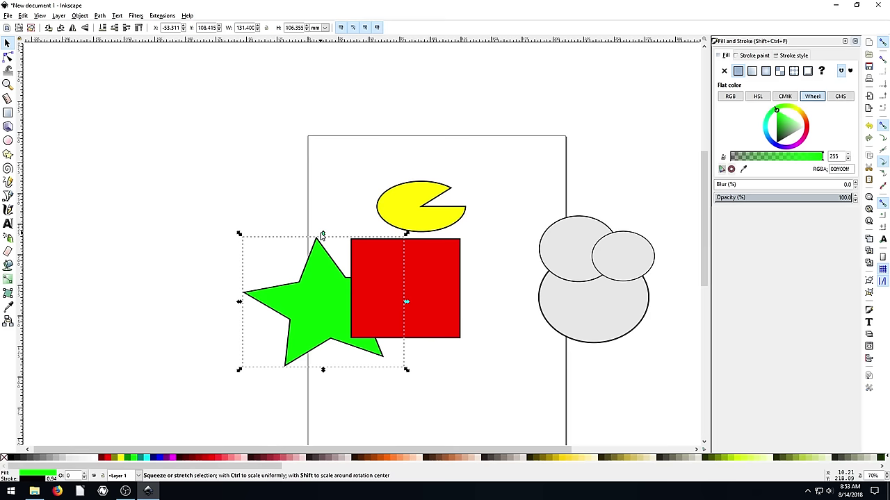
pyautogui.moveTo(322, 233); pyautogui.dragTo(322, 283)
pyautogui.moveTo(303, 317); pyautogui.dragTo(385, 278)
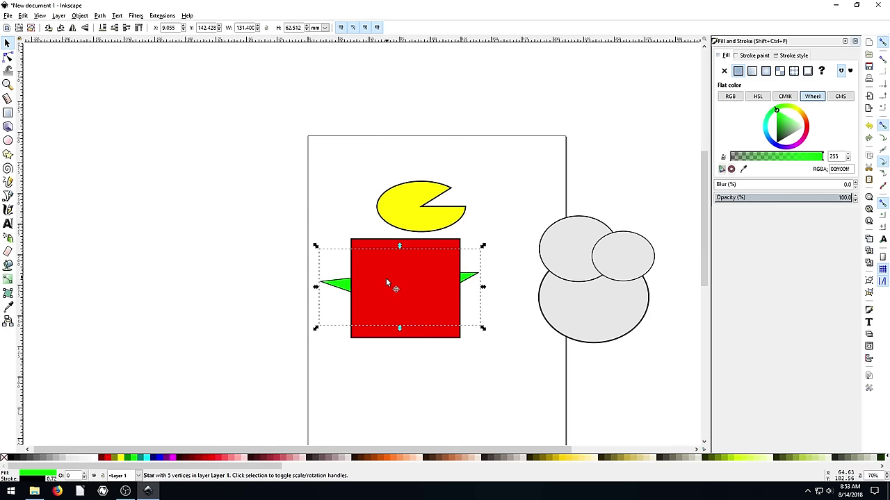
pyautogui.click(288, 318)
# Slide the Pac-Man partly behind the square and move the grey circle group over it.
pyautogui.moveTo(390, 216); pyautogui.dragTo(328, 286)
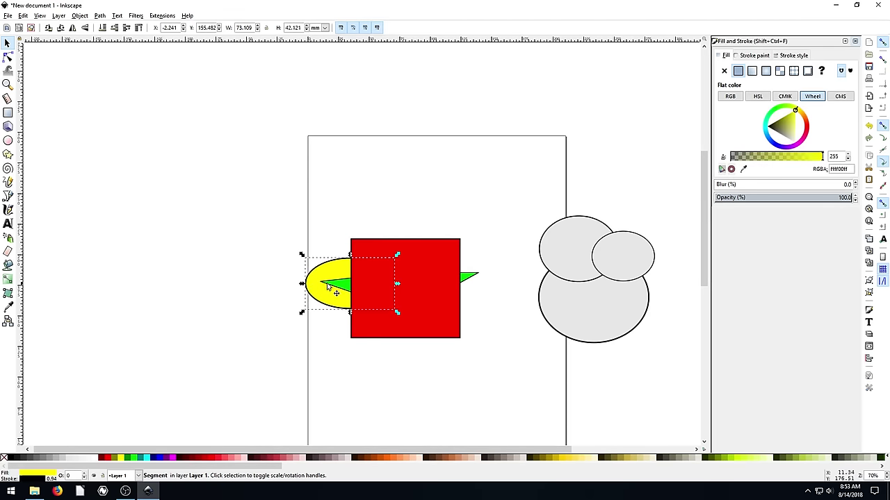
pyautogui.moveTo(557, 256); pyautogui.dragTo(294, 268)
pyautogui.click(213, 252)
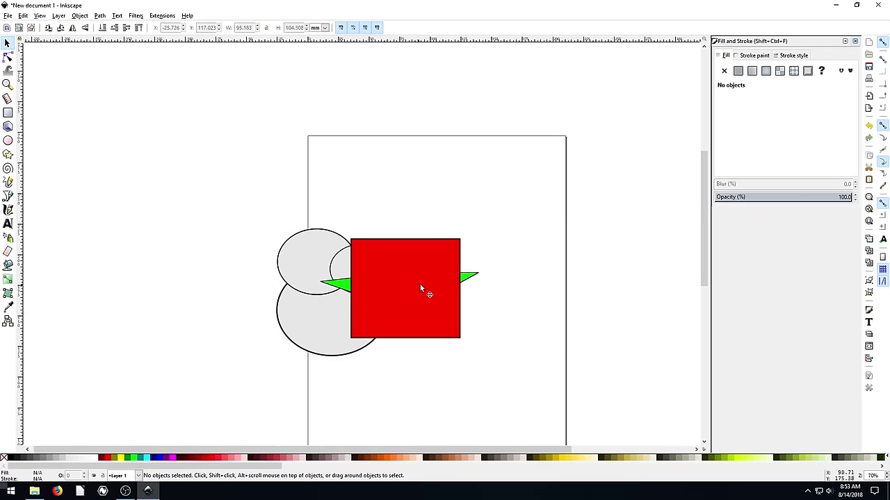
pyautogui.click(317, 320)
pyautogui.moveTo(318, 320); pyautogui.dragTo(332, 317)
pyautogui.click(353, 273)
# Alt+click repeatedly on the red square to cycle through the stacked square, star, circles and Pac-Man.
pyautogui.click(258, 261)
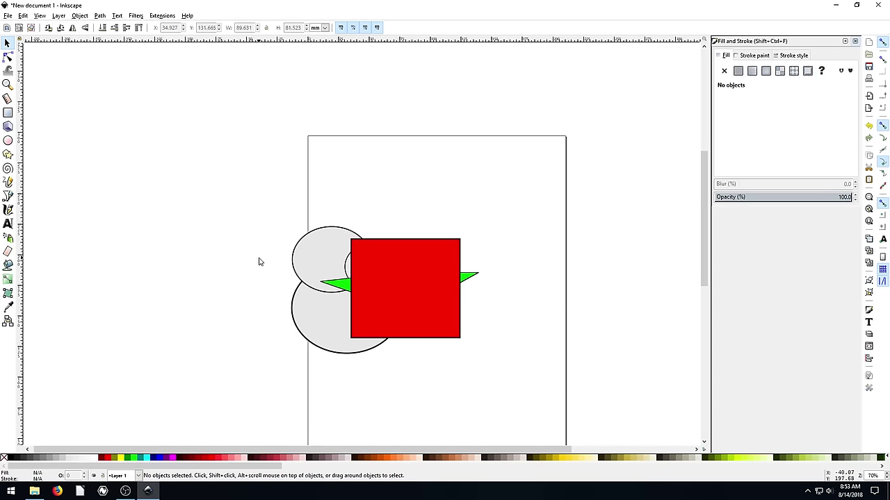
pyautogui.click(383, 287)
pyautogui.keyDown('alt'); pyautogui.click(376, 288); pyautogui.keyUp('alt')
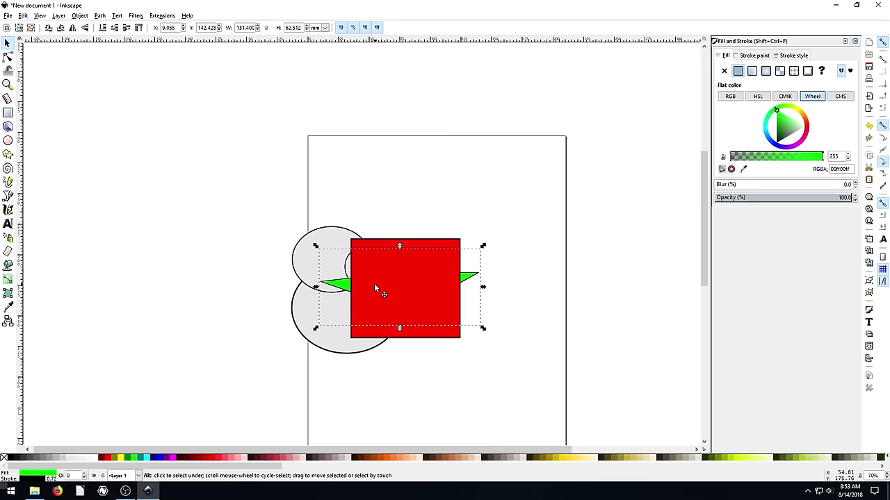
pyautogui.keyDown('alt'); pyautogui.click(369, 288); pyautogui.keyUp('alt')
pyautogui.keyDown('alt'); pyautogui.click(359, 279); pyautogui.keyUp('alt')
pyautogui.keyDown('alt'); pyautogui.click(363, 270); pyautogui.keyUp('alt')
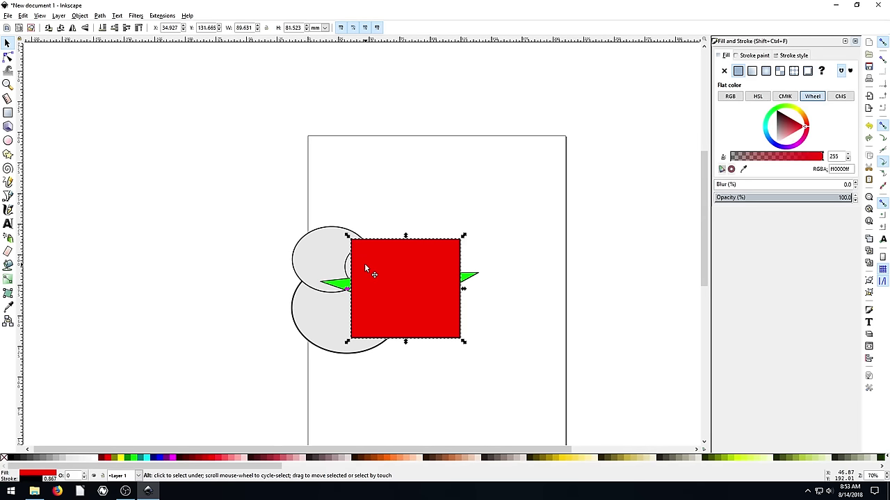
pyautogui.keyDown('alt'); pyautogui.click(364, 264); pyautogui.keyUp('alt')
pyautogui.keyDown('alt'); pyautogui.click(364, 263); pyautogui.keyUp('alt')
pyautogui.keyDown('alt'); pyautogui.click(364, 264); pyautogui.keyUp('alt')
pyautogui.keyDown('alt'); pyautogui.click(365, 263); pyautogui.keyUp('alt')
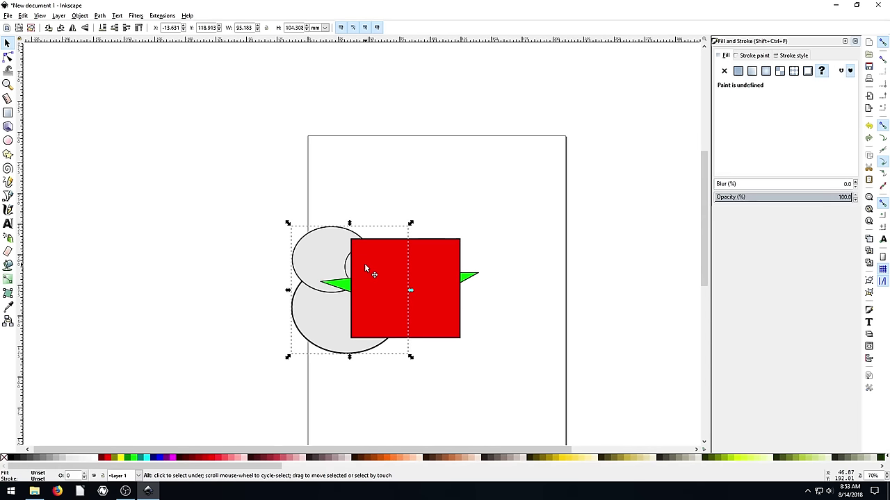
pyautogui.keyDown('alt'); pyautogui.click(364, 263); pyautogui.keyUp('alt')
pyautogui.keyDown('alt'); pyautogui.click(364, 264); pyautogui.keyUp('alt')
pyautogui.keyDown('alt'); pyautogui.click(365, 265); pyautogui.keyUp('alt')
pyautogui.keyDown('alt'); pyautogui.click(365, 266); pyautogui.keyUp('alt')
pyautogui.keyDown('alt'); pyautogui.click(365, 265); pyautogui.keyUp('alt')
pyautogui.keyDown('alt'); pyautogui.click(365, 266); pyautogui.keyUp('alt')
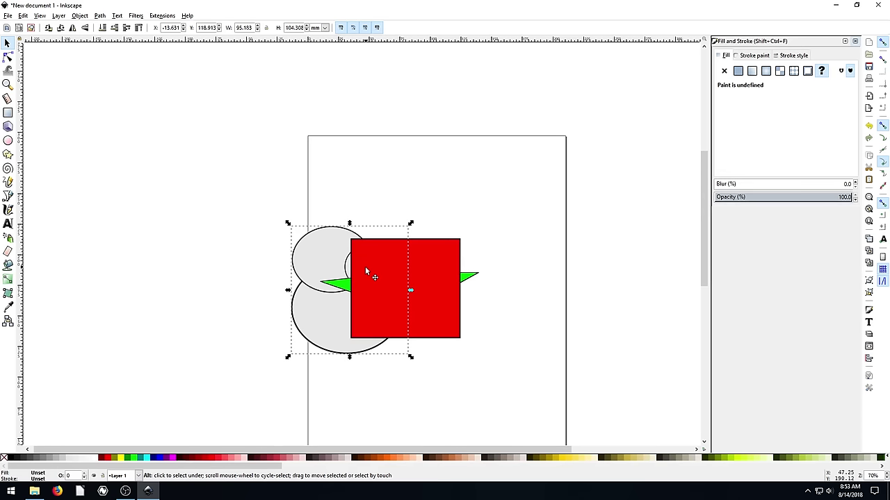
# Alt+click through the stack again to land on the hidden yellow Pac-Man.
pyautogui.click(513, 279)
pyautogui.keyDown('alt'); pyautogui.click(406, 251); pyautogui.keyUp('alt')
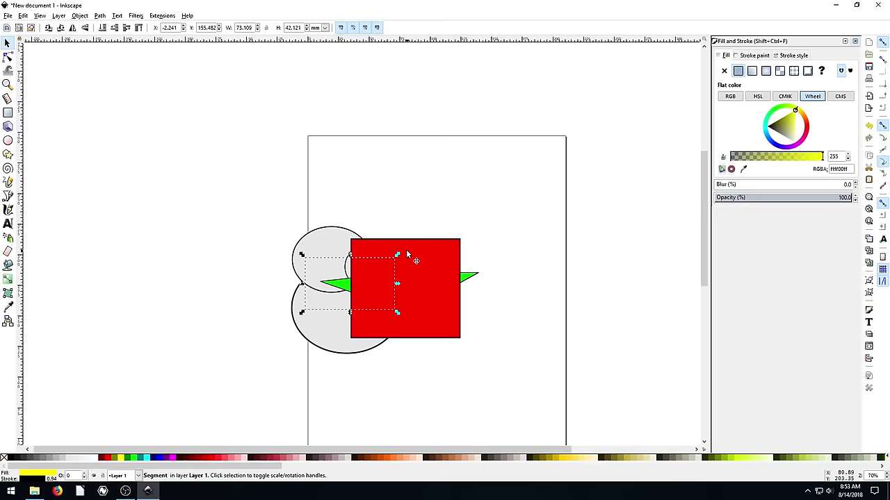
pyautogui.keyDown('alt'); pyautogui.click(405, 260); pyautogui.keyUp('alt')
pyautogui.keyDown('alt'); pyautogui.click(405, 261); pyautogui.keyUp('alt')
pyautogui.keyDown('alt'); pyautogui.click(404, 262); pyautogui.keyUp('alt')
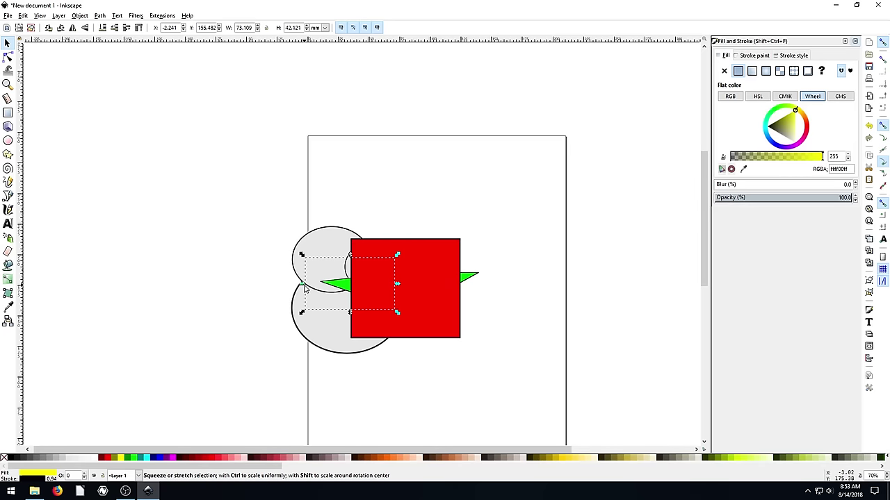
# Adjust the Pac-Man's stacking order with Raise and Page Up/Page Down.
pyautogui.click(125, 29)
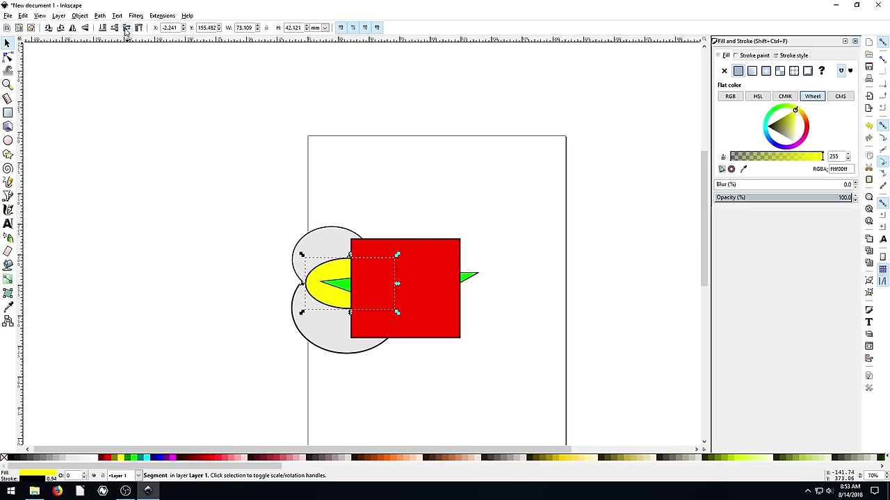
pyautogui.click(126, 29)
pyautogui.click(126, 29)
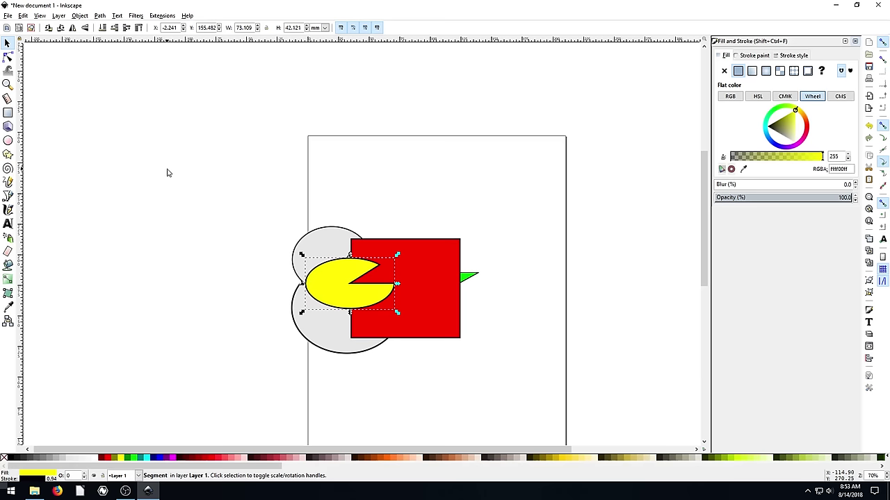
pyautogui.press('pagedown')
pyautogui.press('pagedown')
pyautogui.press('pageup')
pyautogui.press('pageup')
pyautogui.press('pagedown')
pyautogui.press('pagedown')
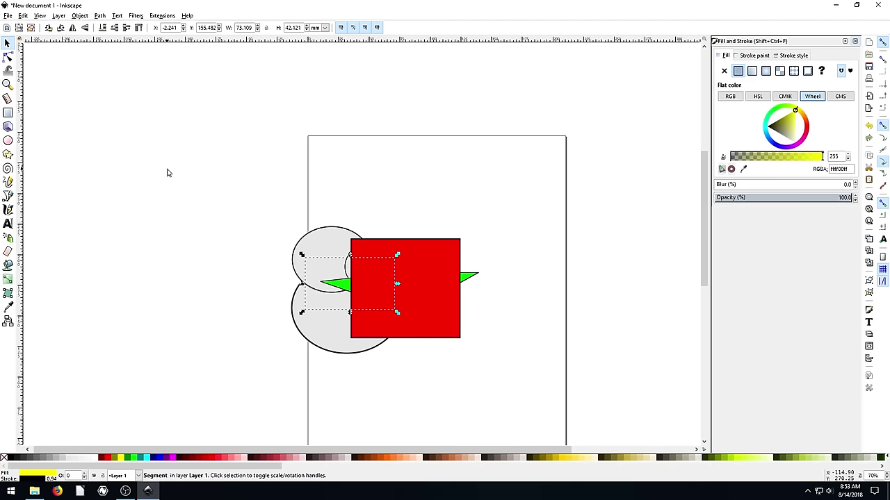
pyautogui.press('pageup')
pyautogui.press('pageup')
# Drag the Pac-Man to the page top and the red square upper right, uncovering the star.
pyautogui.click(176, 182)
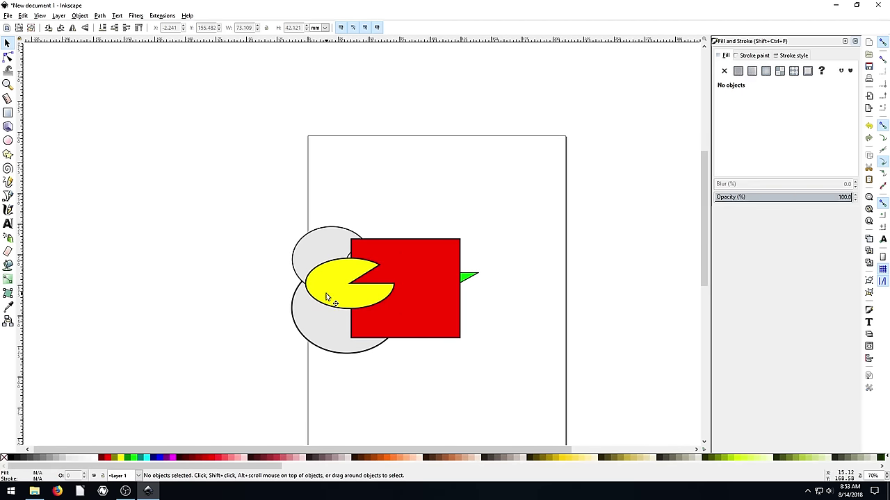
pyautogui.moveTo(327, 297); pyautogui.dragTo(345, 174)
pyautogui.moveTo(402, 252); pyautogui.dragTo(492, 171)
# Rearrange the shapes: grey circles toward the page bottom, star onto the circles, square left.
pyautogui.moveTo(351, 167); pyautogui.dragTo(354, 182)
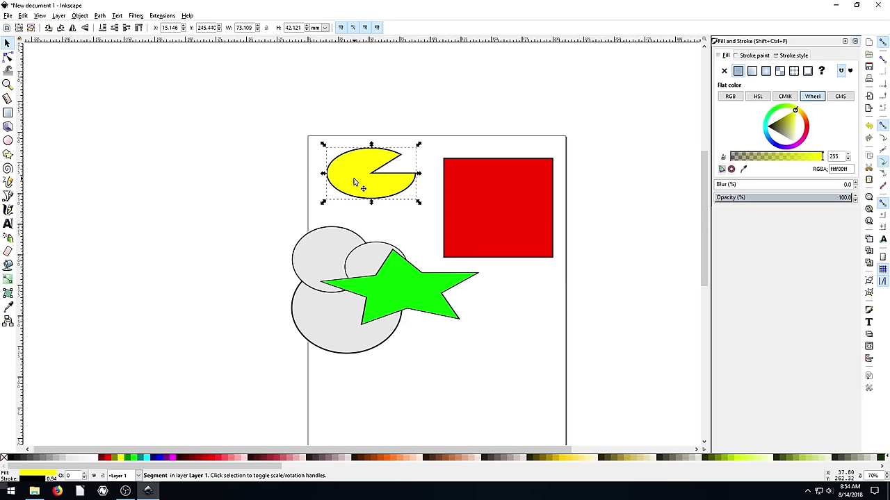
pyautogui.moveTo(332, 254); pyautogui.dragTo(462, 351)
pyautogui.moveTo(405, 283); pyautogui.dragTo(369, 276)
pyautogui.moveTo(455, 361); pyautogui.dragTo(411, 335)
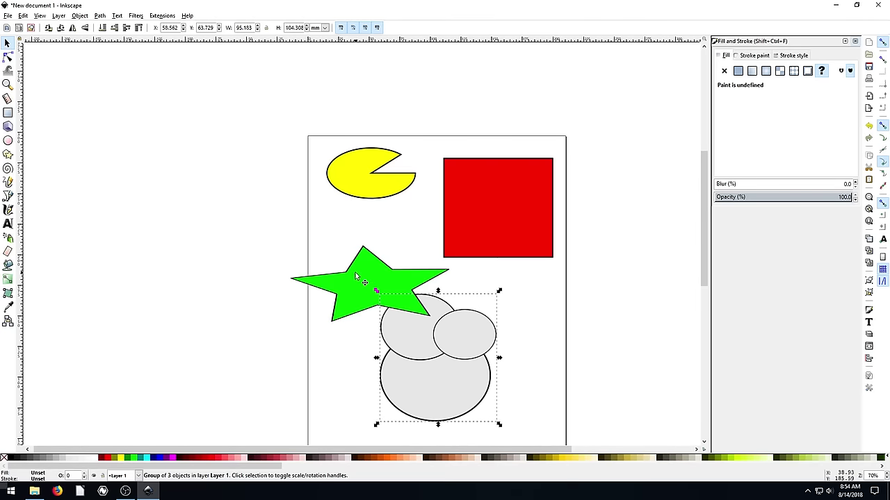
pyautogui.moveTo(356, 277); pyautogui.dragTo(382, 289)
pyautogui.moveTo(449, 244); pyautogui.dragTo(431, 259)
# Snap the Pac-Man to the red square's corner and drag the grey circle group off-page left.
pyautogui.click(381, 182)
pyautogui.moveTo(381, 182); pyautogui.dragTo(407, 202)
pyautogui.click(489, 225)
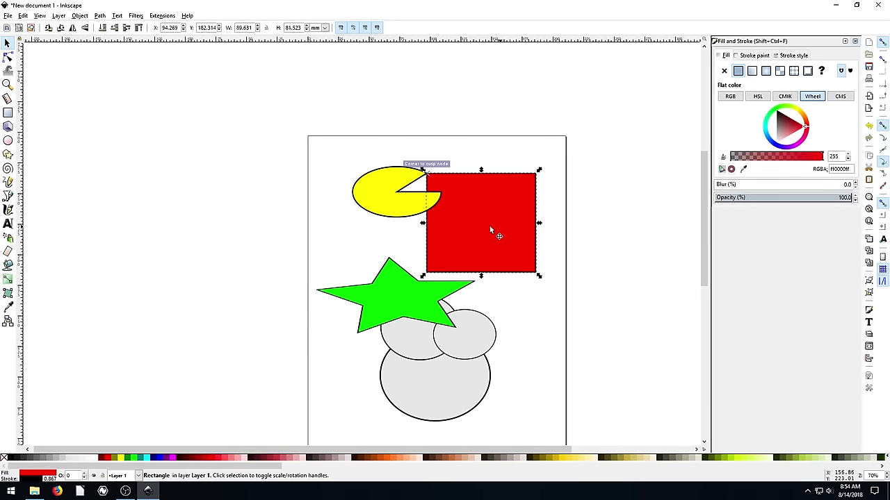
pyautogui.click(316, 225)
pyautogui.moveTo(302, 139); pyautogui.dragTo(605, 340)
pyautogui.click(353, 365)
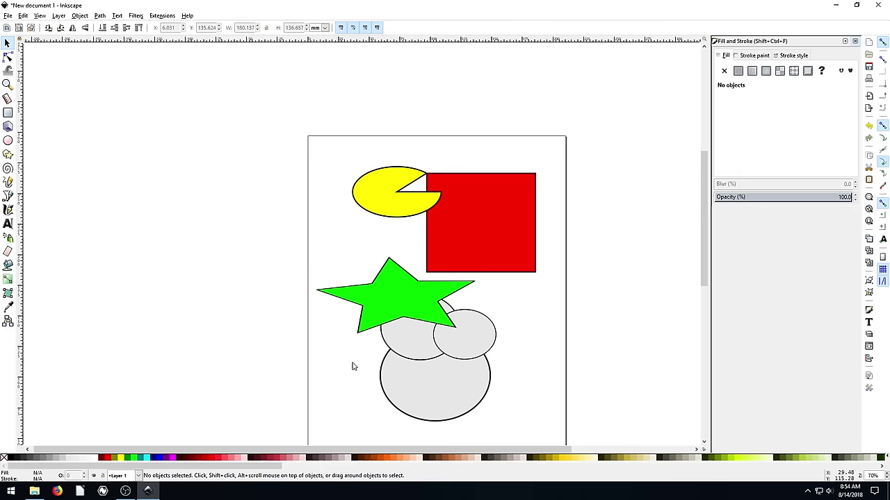
pyautogui.click(441, 358)
pyautogui.moveTo(430, 393); pyautogui.dragTo(206, 384)
# Duplicate the grey circle group and place the Pac-Man and green star atop the upper copy.
pyautogui.hotkey('ctrl', 'd')
pyautogui.moveTo(179, 336)
pyautogui.mouseDown()
pyautogui.moveTo(171, 324)
pyautogui.moveTo(165, 329)
pyautogui.mouseUp()
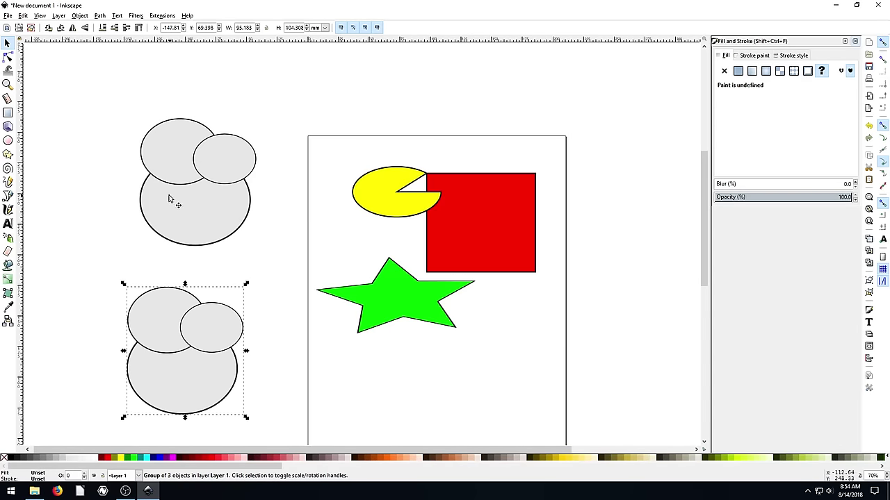
pyautogui.moveTo(173, 199); pyautogui.dragTo(238, 189)
pyautogui.click(165, 331)
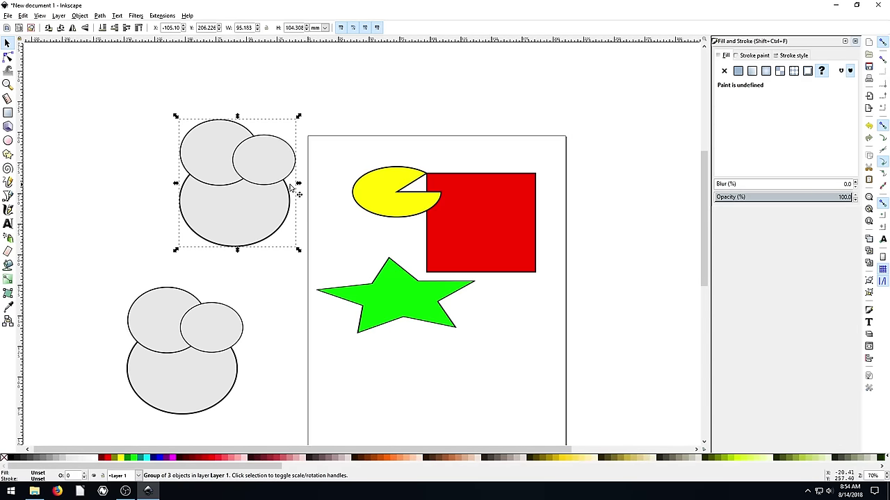
pyautogui.moveTo(369, 186); pyautogui.dragTo(235, 128)
pyautogui.moveTo(378, 296); pyautogui.dragTo(235, 221)
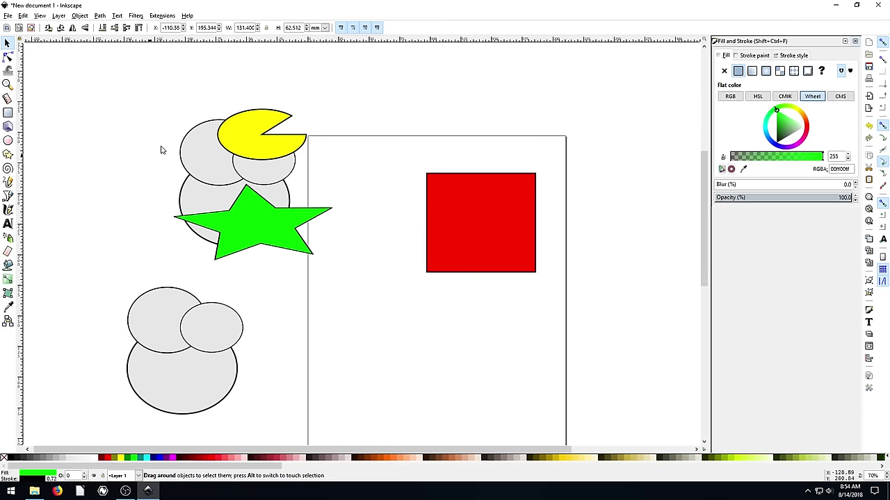
# Group the Pac-Man, star and circles into a snowman, position it, and duplicate it.
pyautogui.moveTo(128, 94); pyautogui.dragTo(363, 276)
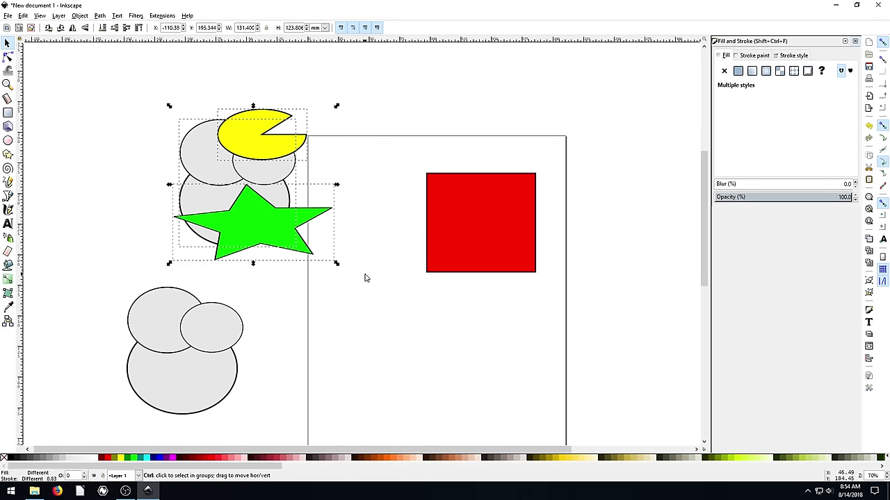
pyautogui.hotkey('ctrl', 'g')
pyautogui.moveTo(218, 182)
pyautogui.mouseDown()
pyautogui.moveTo(364, 155)
pyautogui.moveTo(300, 174)
pyautogui.moveTo(169, 174)
pyautogui.moveTo(347, 344)
pyautogui.mouseUp()
pyautogui.hotkey('ctrl', 'd')
pyautogui.hotkey('ctrl', 'd')
pyautogui.hotkey('ctrl', 'f')
# Shift the lower-right snowman group right and nudge the plain grey group slightly.
pyautogui.moveTo(471, 340); pyautogui.dragTo(484, 341)
pyautogui.click(472, 220)
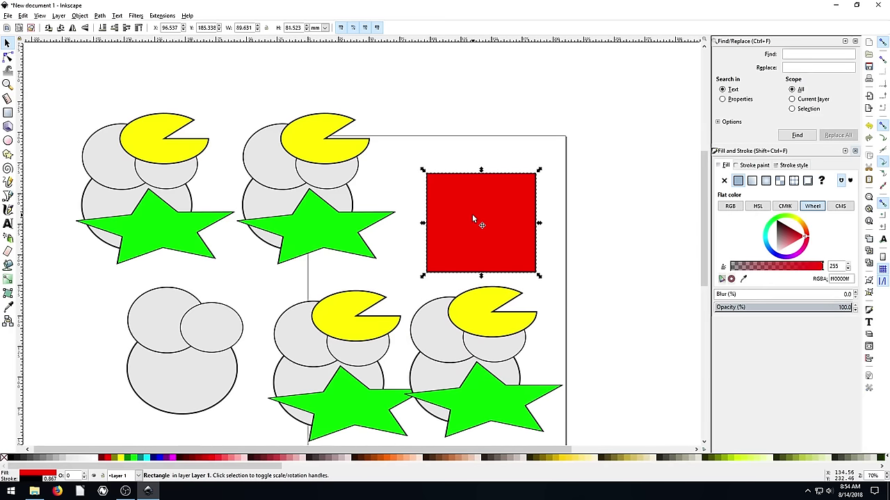
pyautogui.click(376, 322)
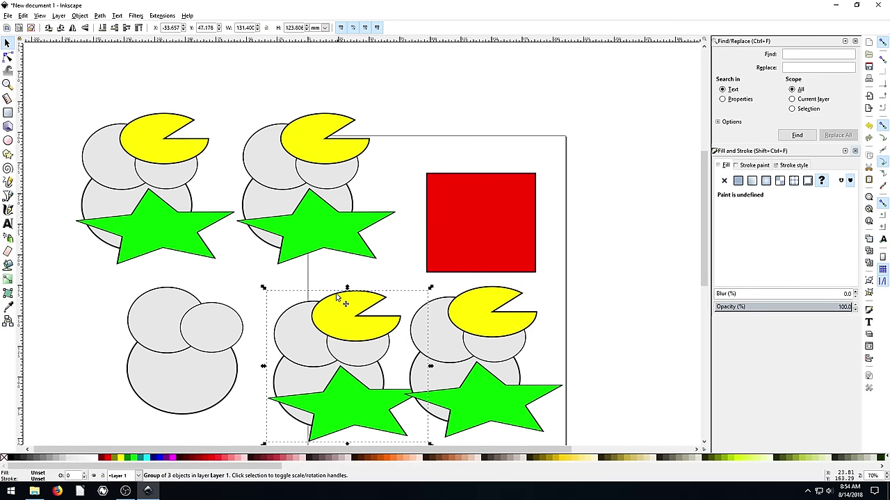
pyautogui.moveTo(195, 314); pyautogui.dragTo(197, 315)
pyautogui.click(409, 182)
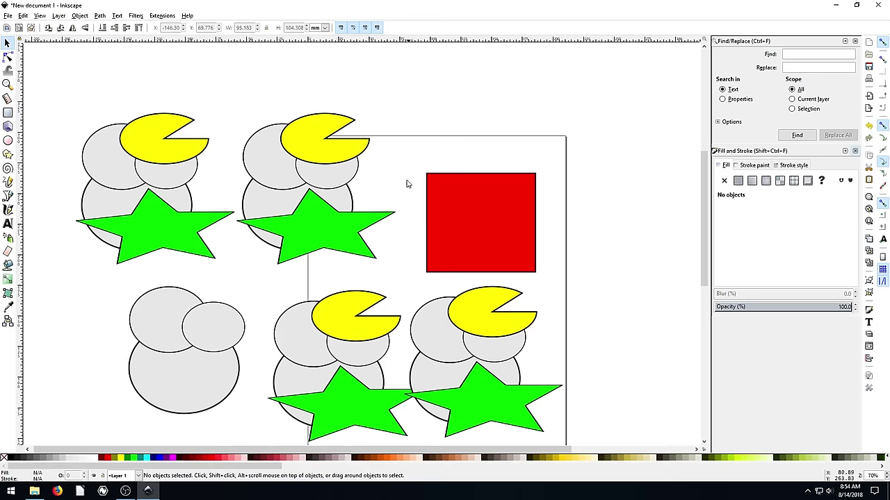
# Move the upper-middle snowman, plain grey group and red square rightward and stretch them wider.
pyautogui.click(318, 200)
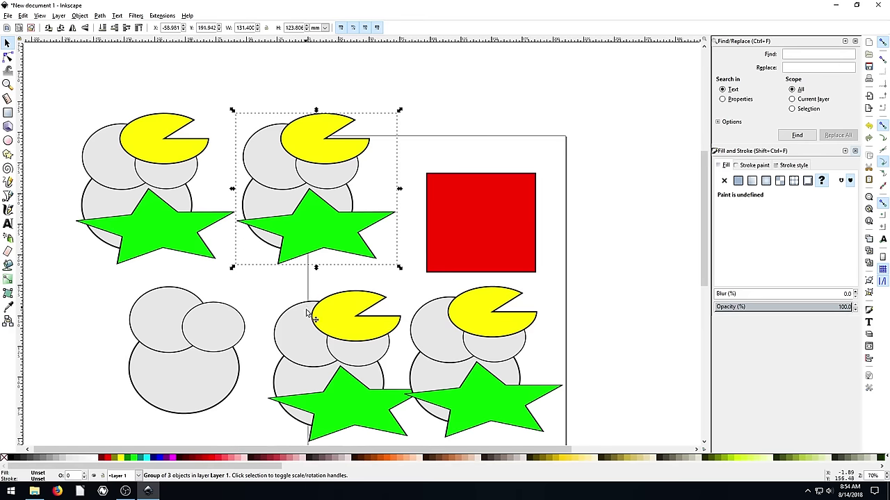
pyautogui.keyDown('shift'); pyautogui.click(199, 353); pyautogui.keyUp('shift')
pyautogui.keyDown('shift'); pyautogui.click(452, 234); pyautogui.keyUp('shift')
pyautogui.moveTo(452, 234); pyautogui.dragTo(517, 206)
pyautogui.moveTo(588, 255); pyautogui.dragTo(668, 254)
pyautogui.click(683, 175)
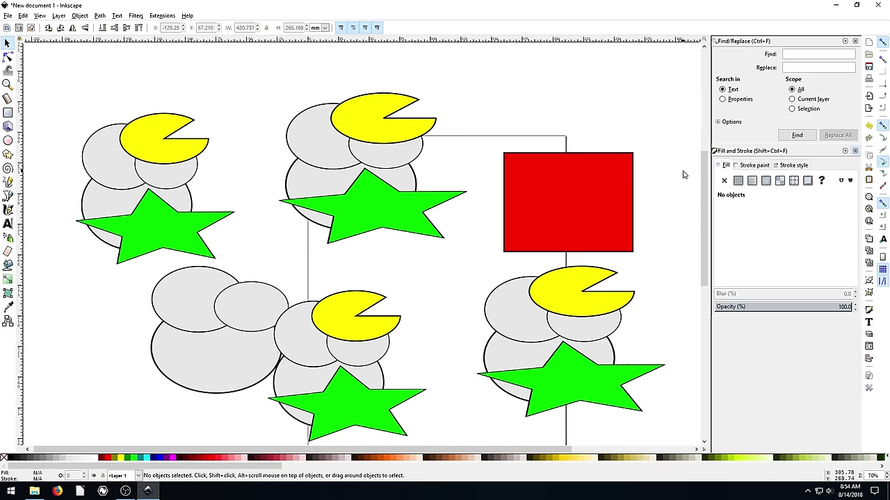